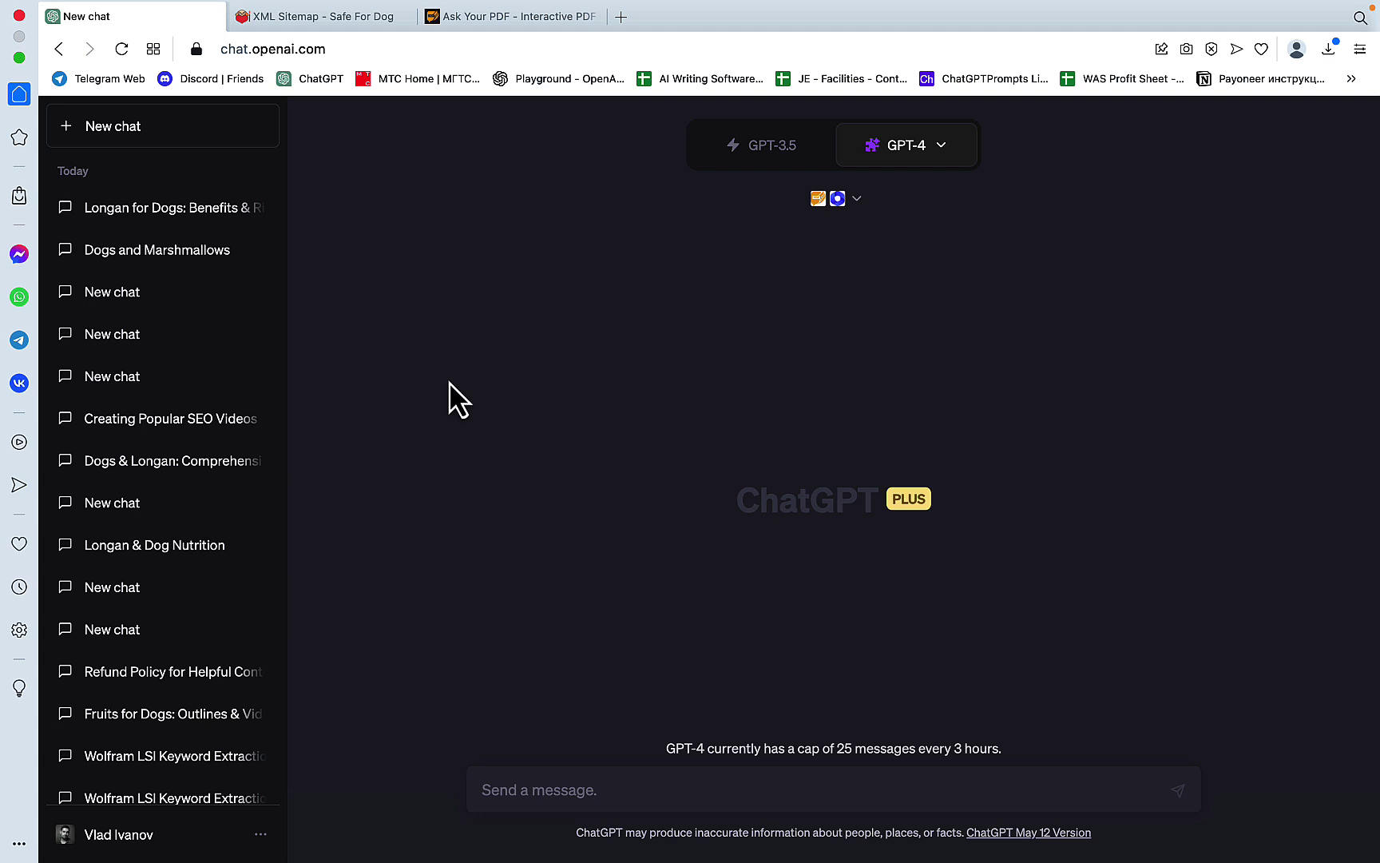
# Step: Review the available plugins in ChatGPT's plugin list
pyautogui.click(857, 206)
pyautogui.click(863, 327)
pyautogui.scroll(-1, 863, 332)
pyautogui.click(860, 342)
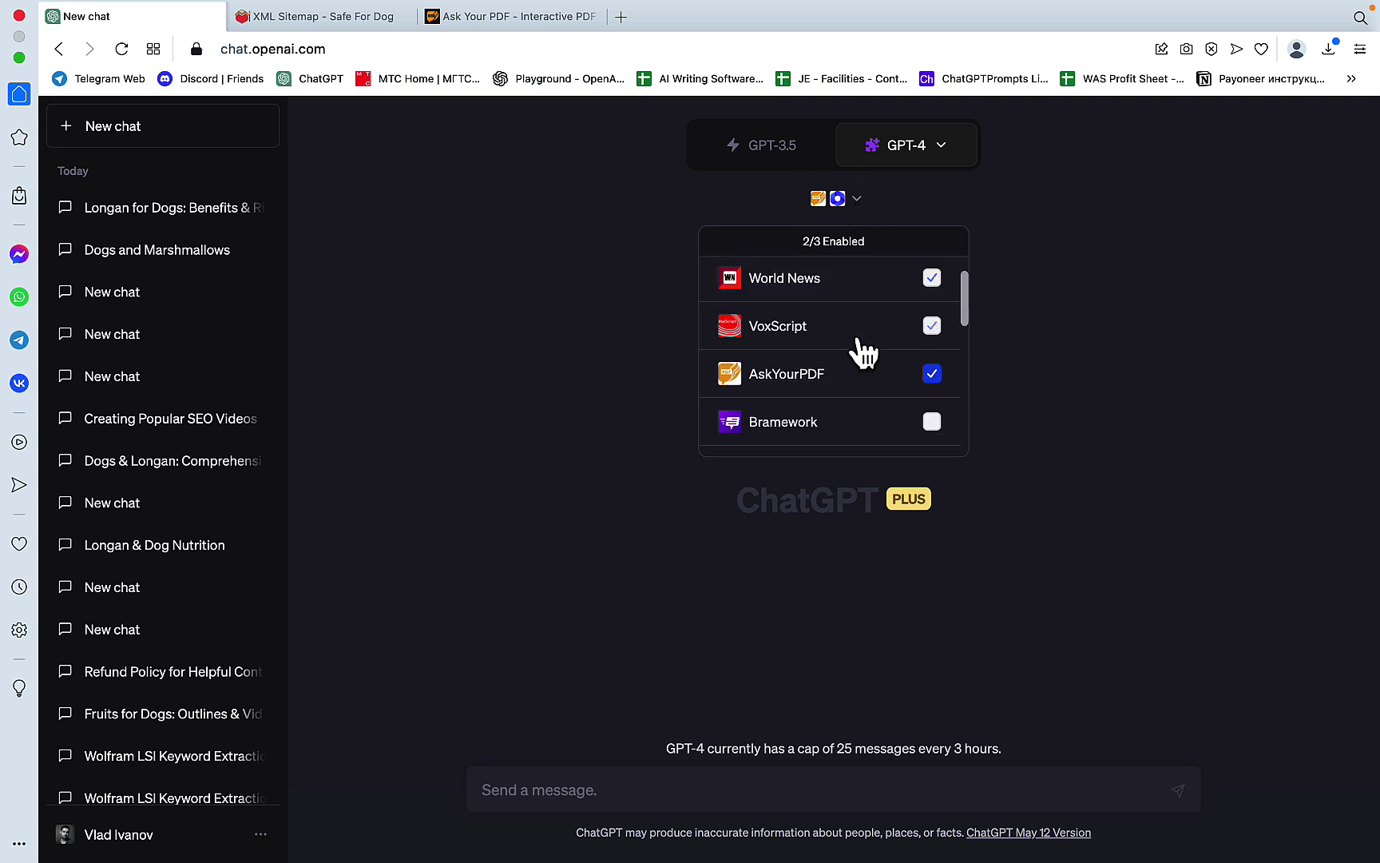
pyautogui.scroll(-3, 865, 398)
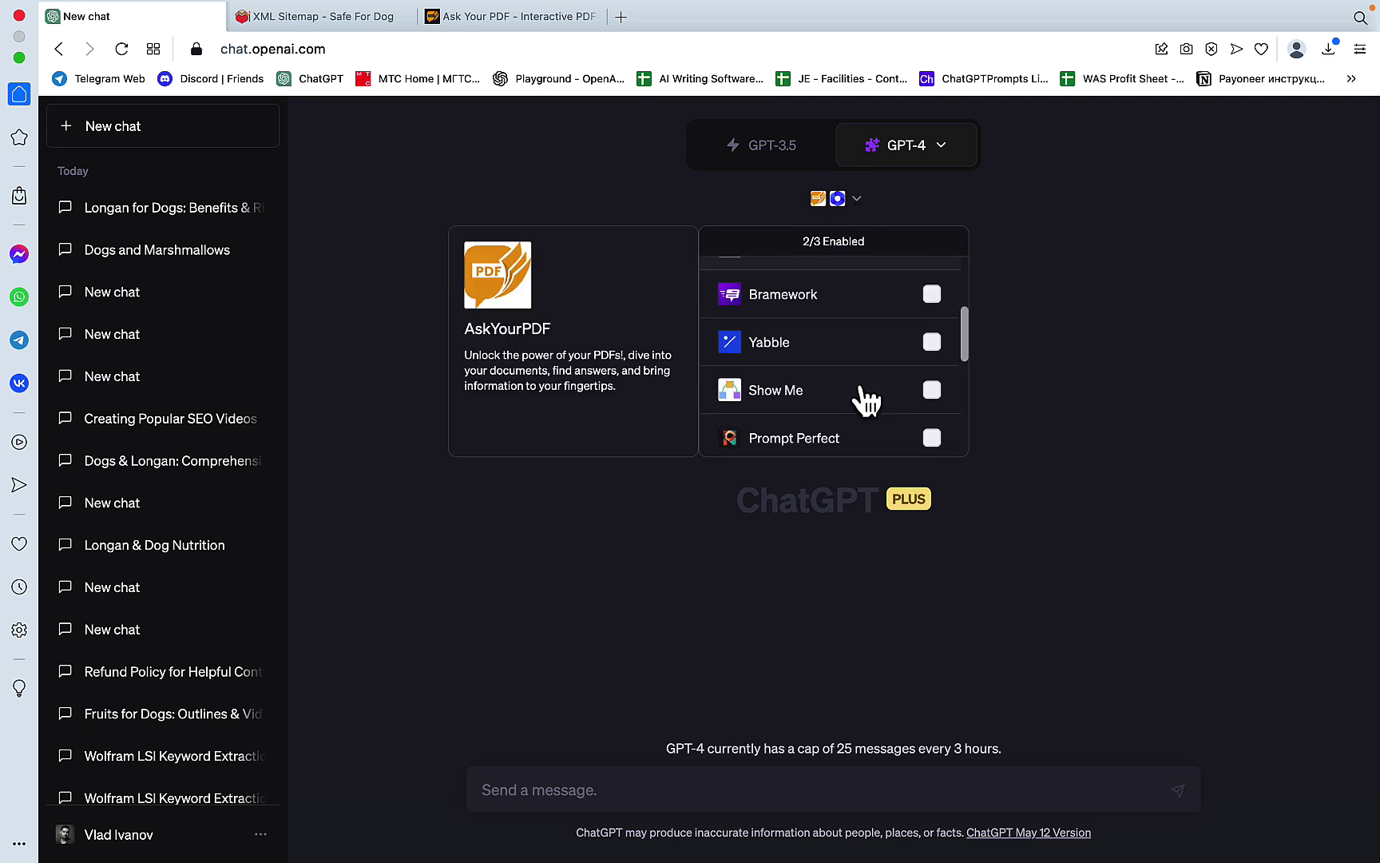
pyautogui.scroll(-3, 869, 400)
pyautogui.click(557, 499)
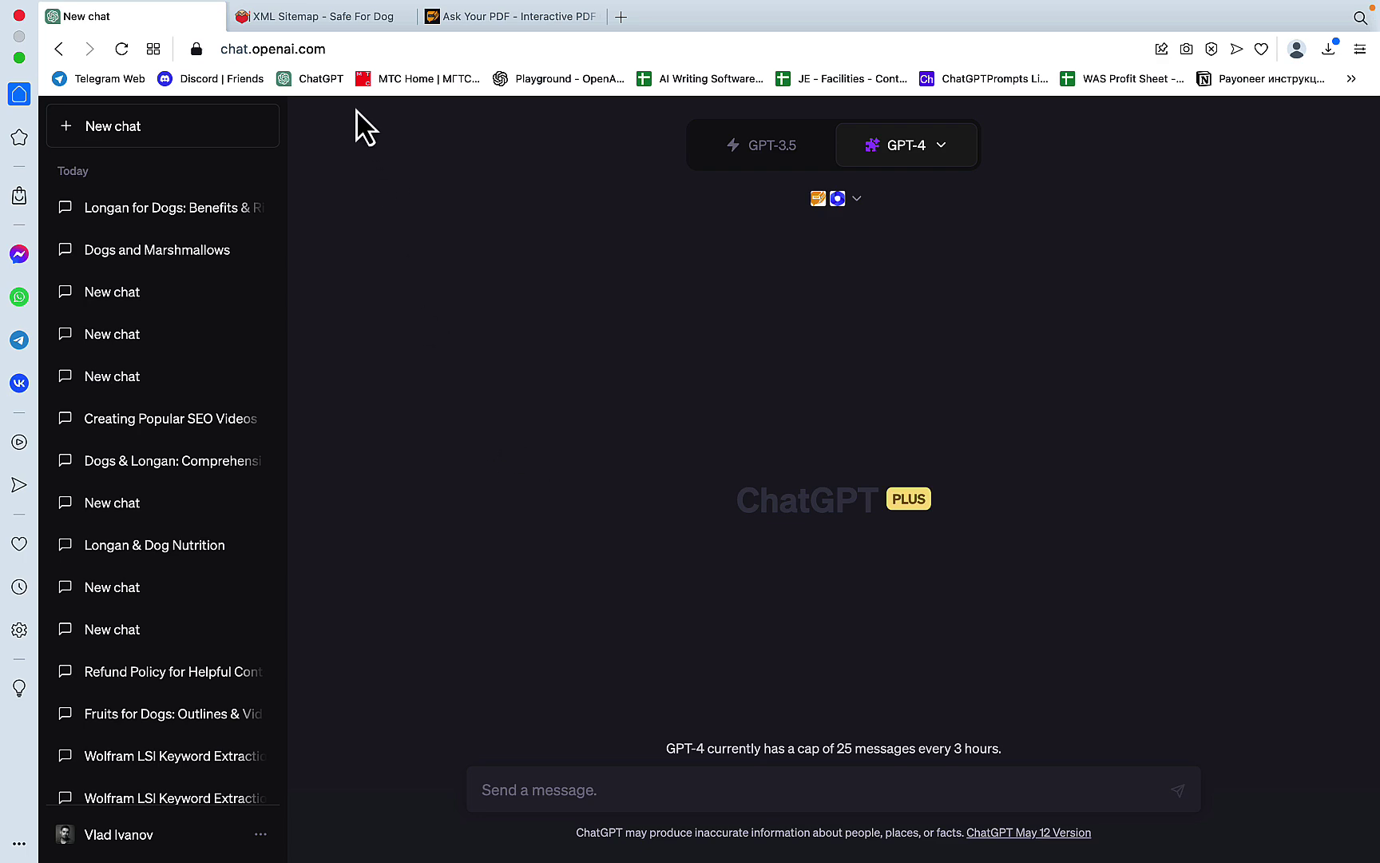
# Step: Look over the safefordog.com post sitemap page
pyautogui.click(336, 16)
pyautogui.scroll(20, 463, 364)
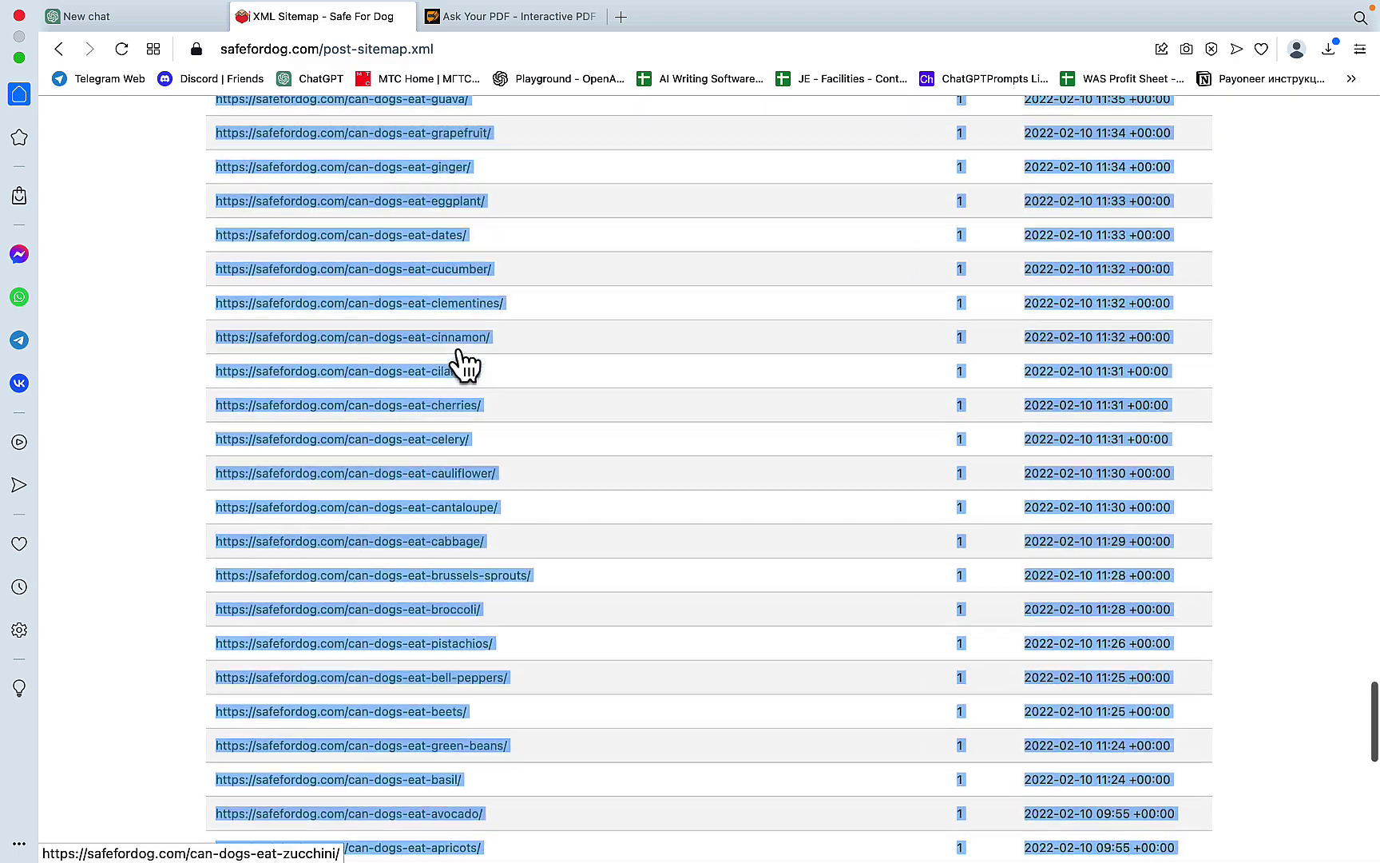
pyautogui.scroll(20, 461, 364)
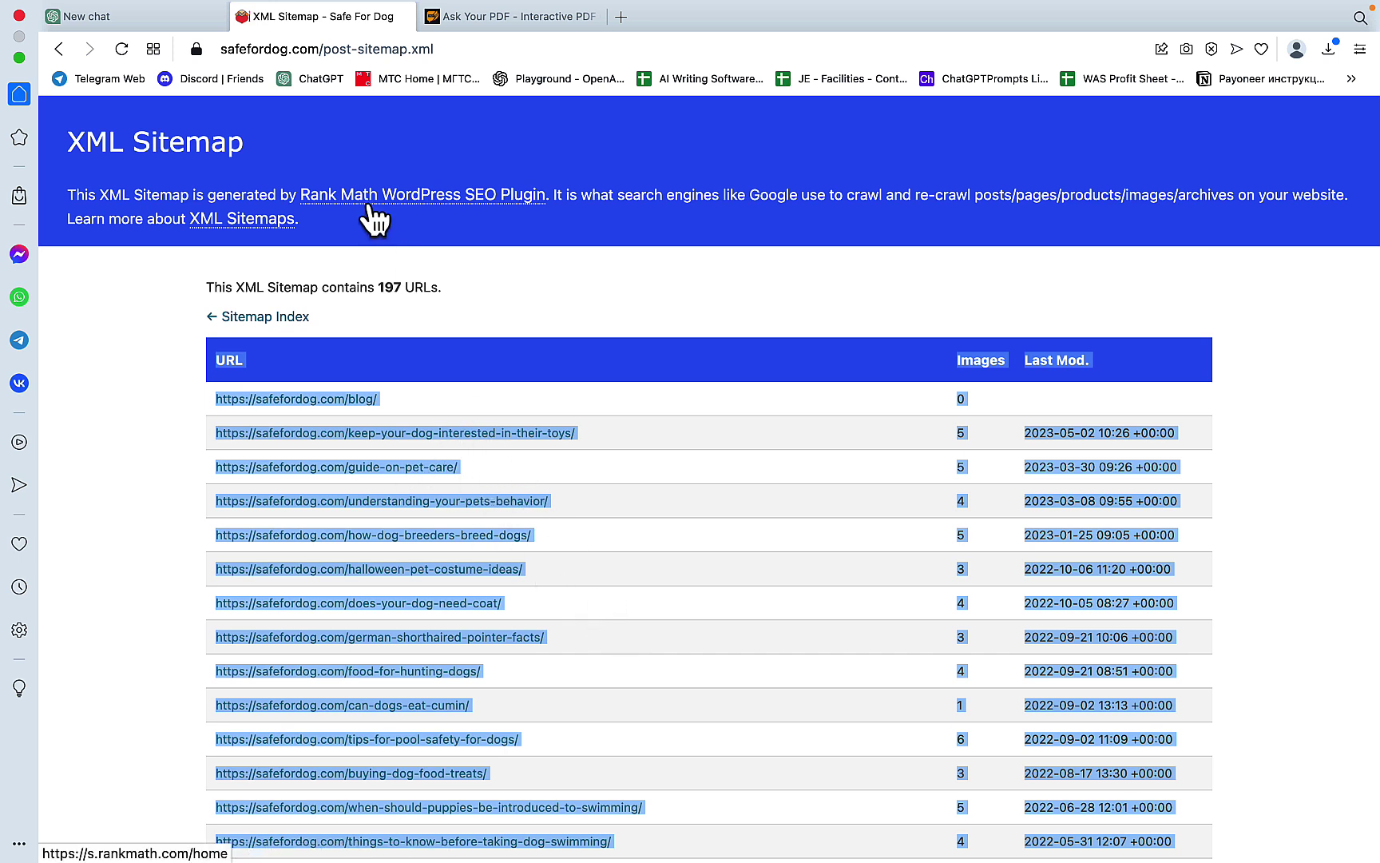
# Step: Paste the WebPilot article prompt, insert 'for' before 'an article', and send it
pyautogui.click(176, 20)
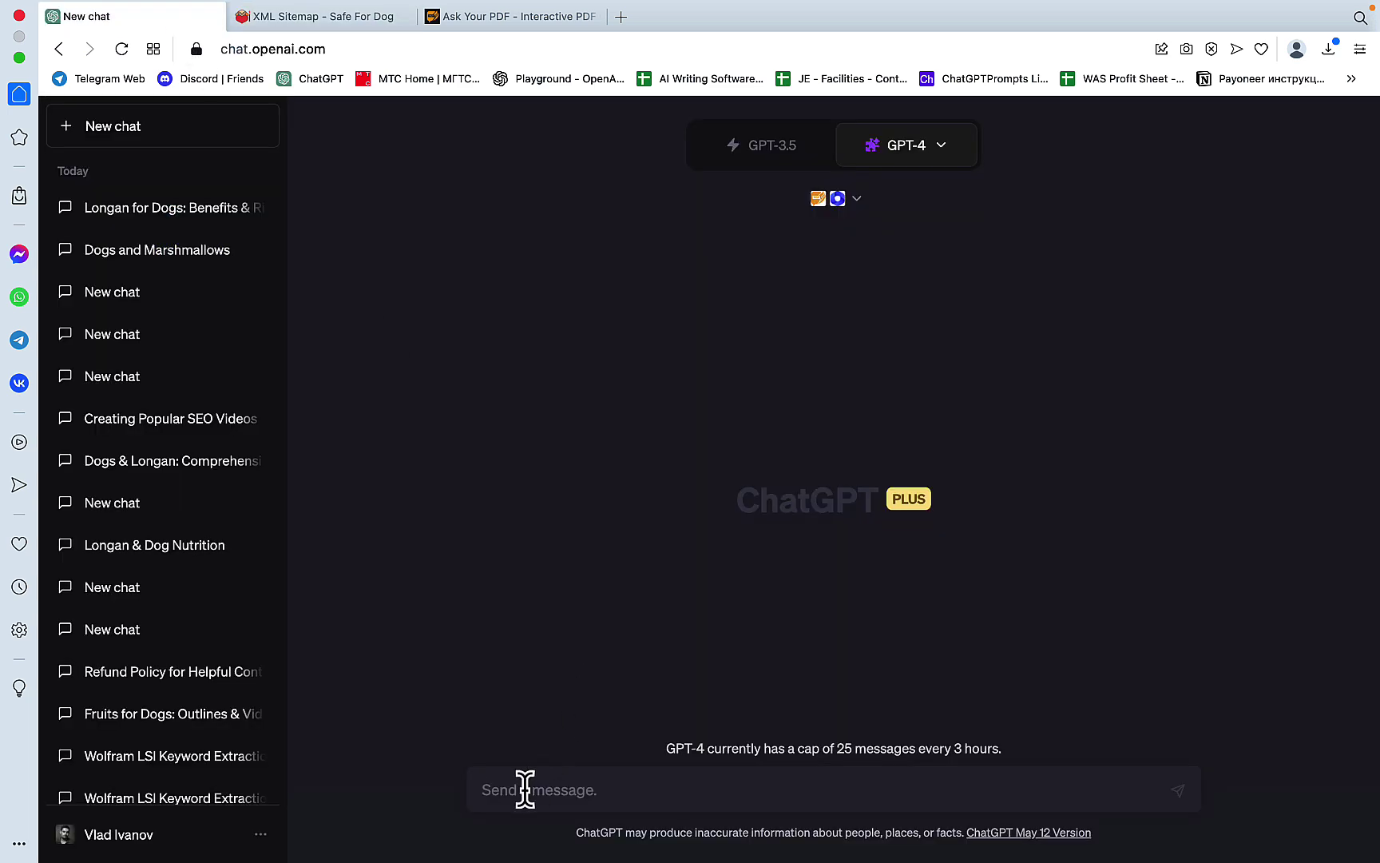
pyautogui.write('use WebPilot to read https://safefordog.com/post-sitemap.xml and suggest internal linking opportunities an article about "Can Dogs Eat Marshmallow"  using markdown formatting write the article and use the suggested internal links as rich anchor text')
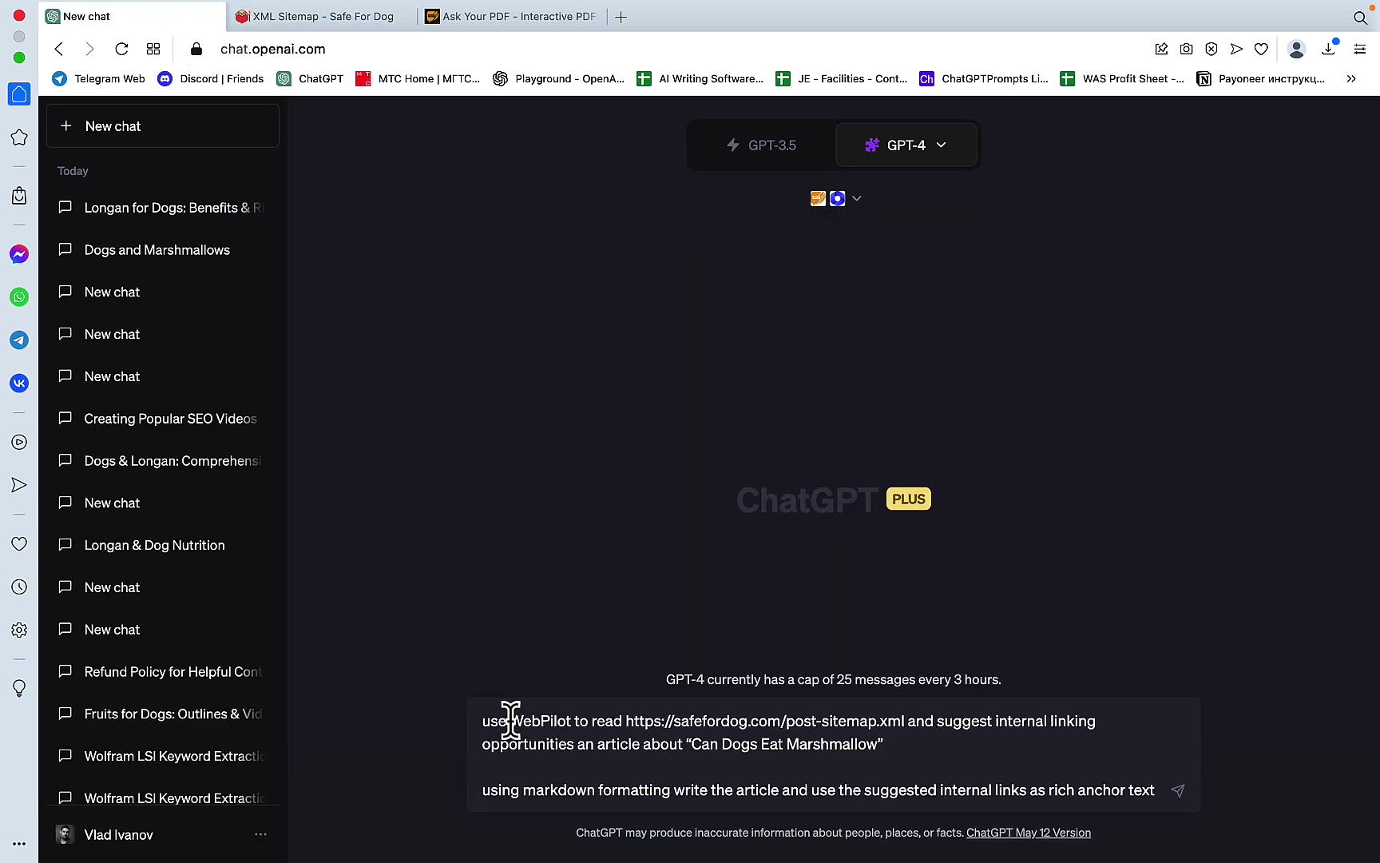
pyautogui.moveTo(512, 719); pyautogui.dragTo(572, 719)
pyautogui.click(572, 729)
pyautogui.moveTo(577, 713); pyautogui.dragTo(513, 713)
pyautogui.click(663, 764)
pyautogui.moveTo(626, 720); pyautogui.dragTo(904, 721)
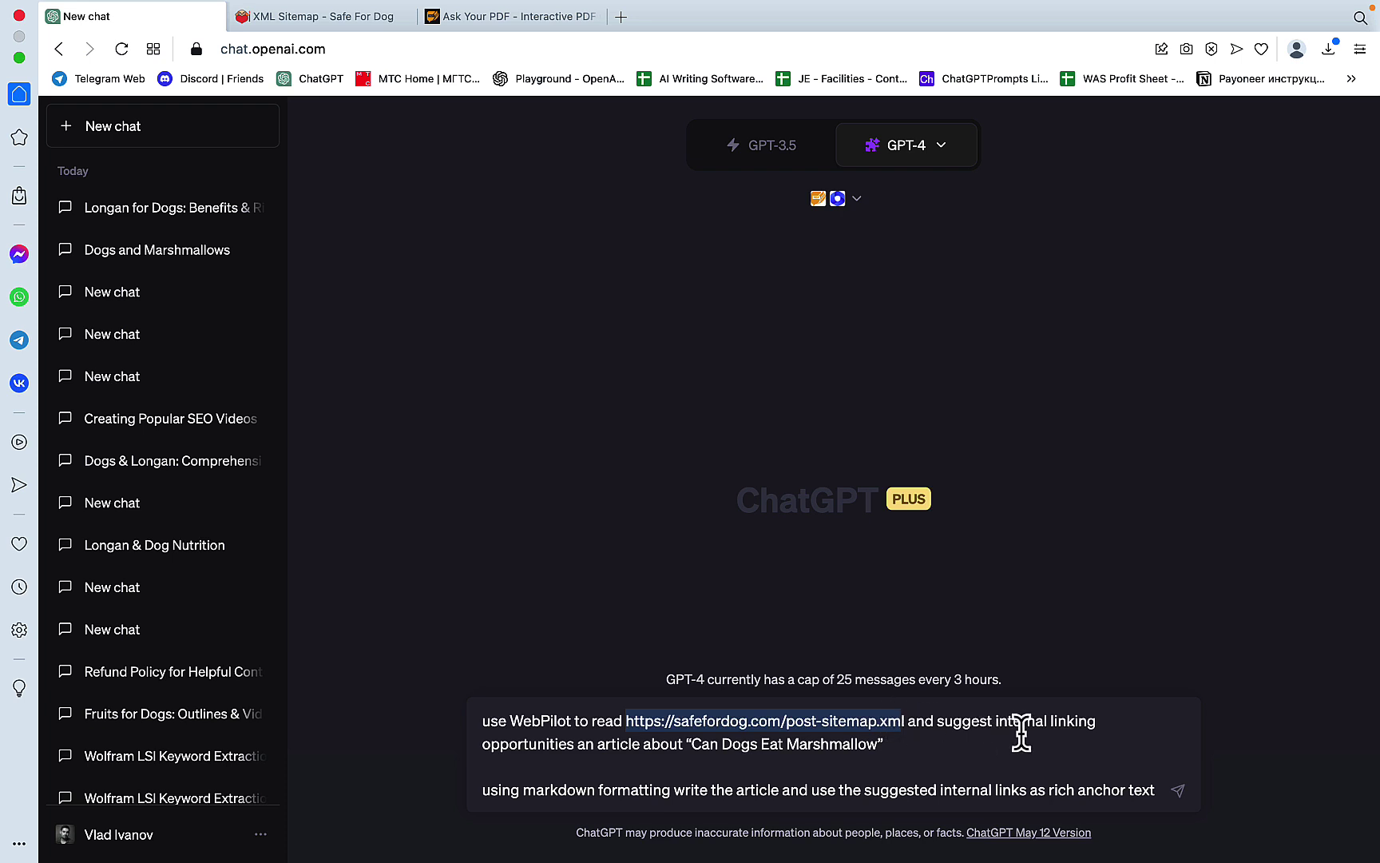
pyautogui.click(577, 744)
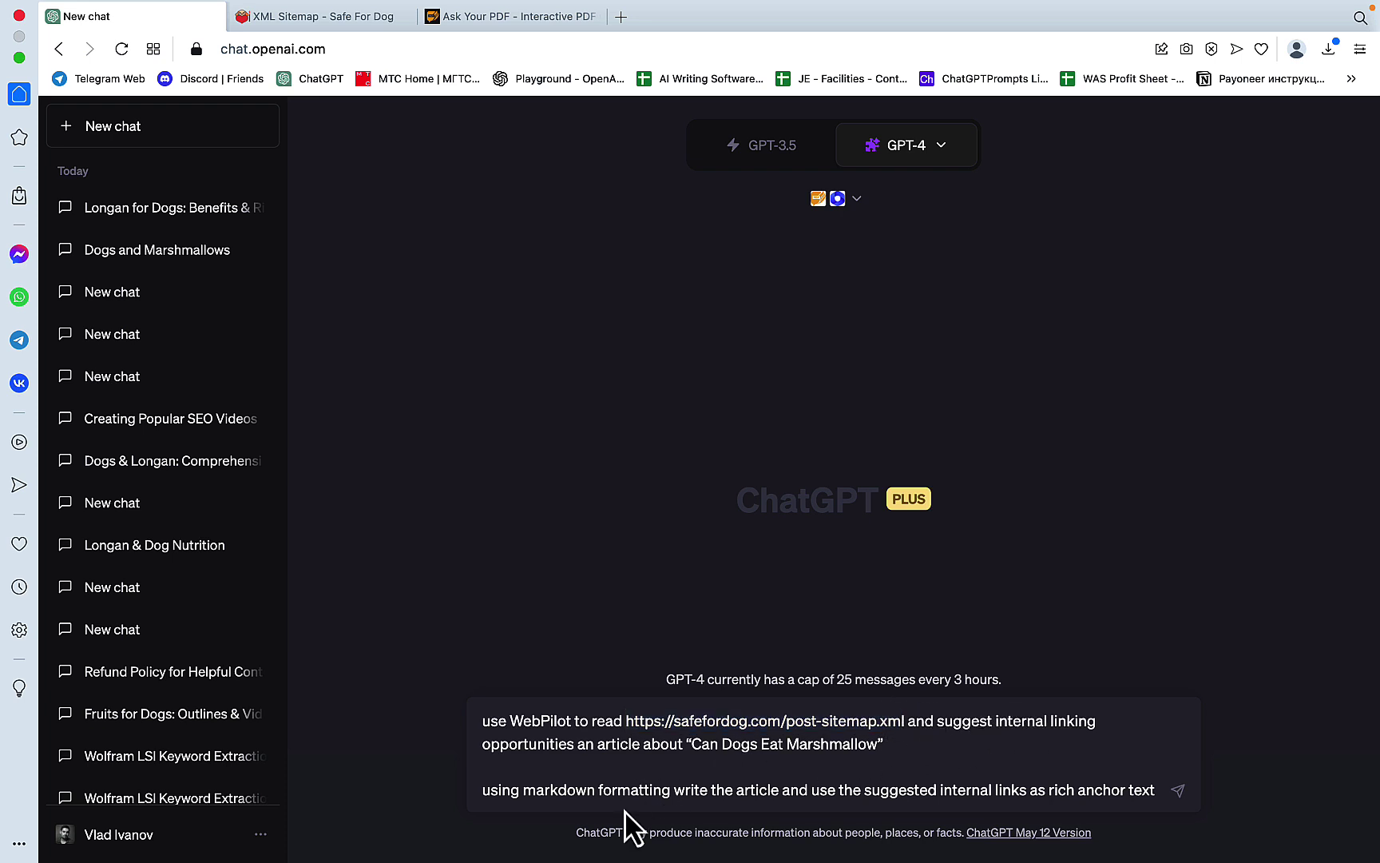
pyautogui.write('for')
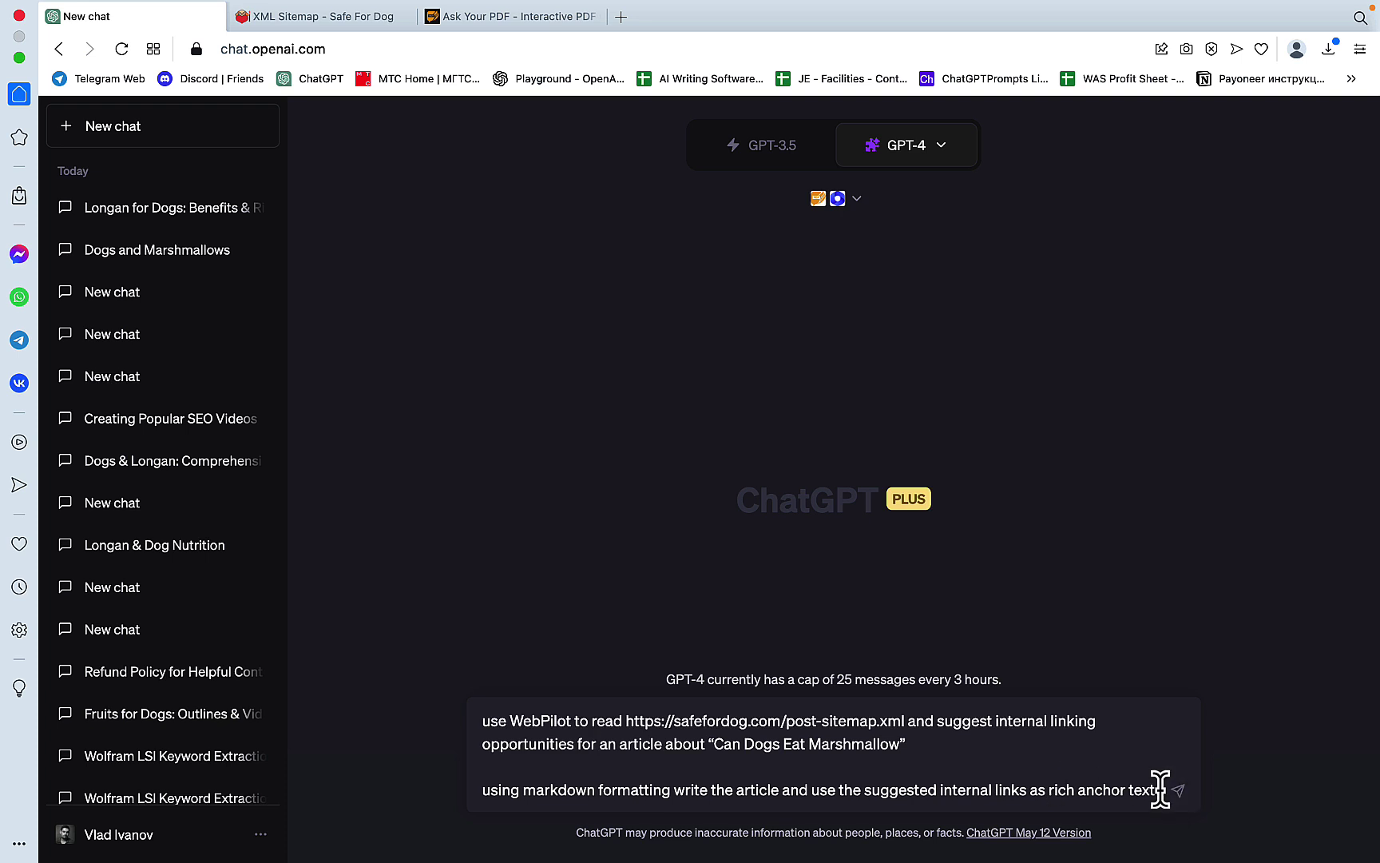
pyautogui.press('Return')
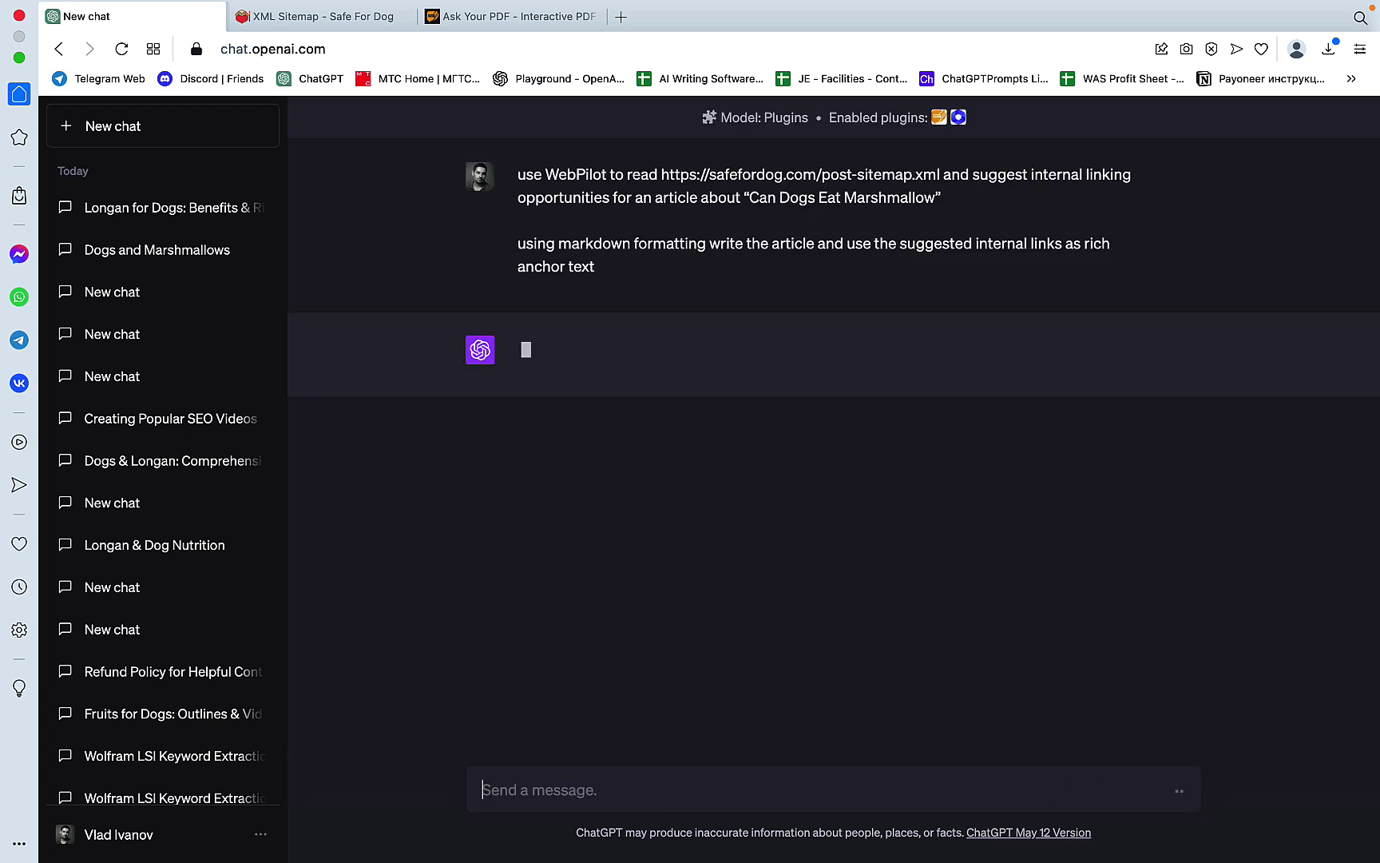
# Step: Expand the 'Using WebPilot' panel to see the request while the article streams in
pyautogui.click(684, 356)
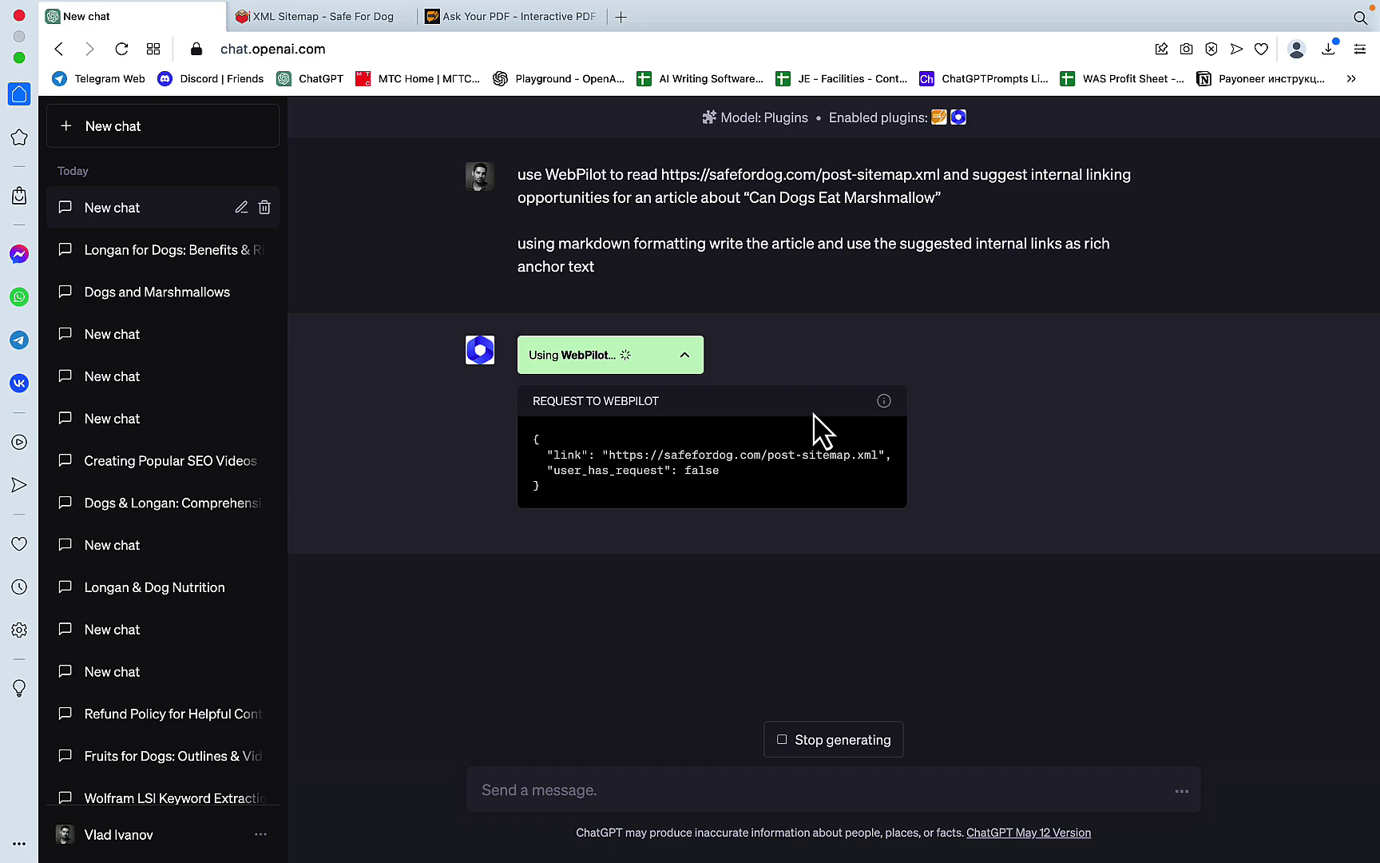
pyautogui.scroll(5, 763, 344)
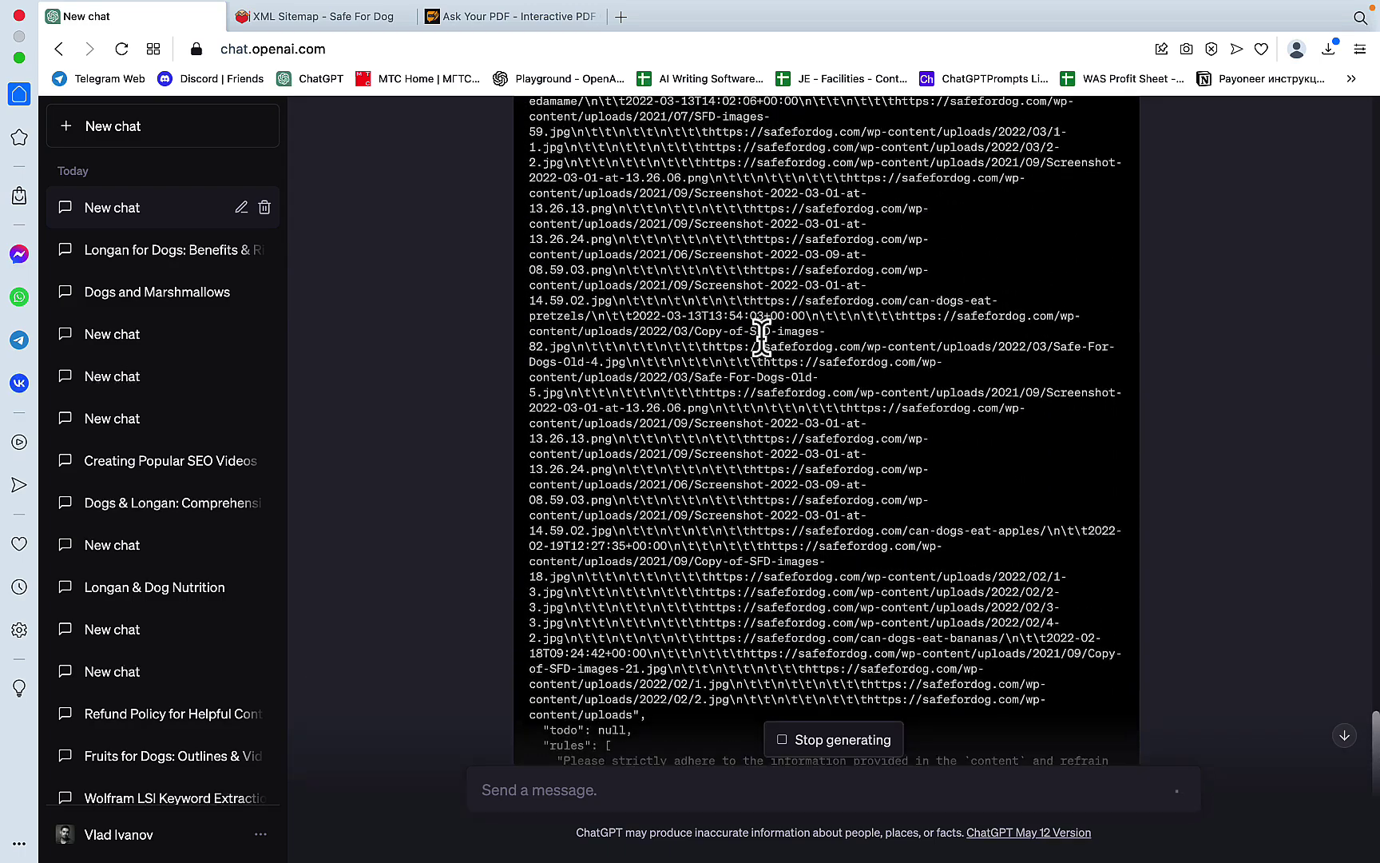
pyautogui.scroll(-10, 761, 337)
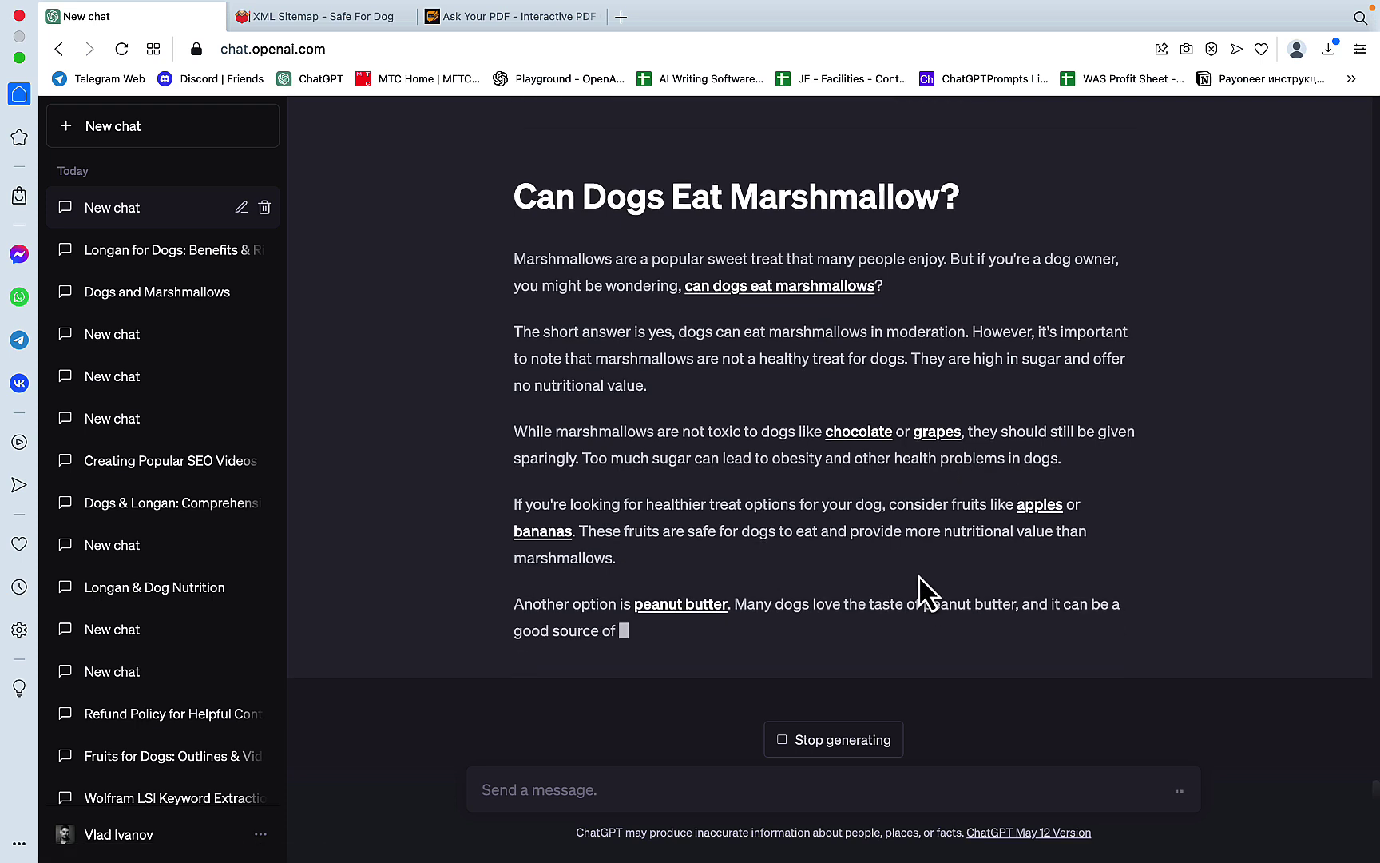
pyautogui.click(869, 438)
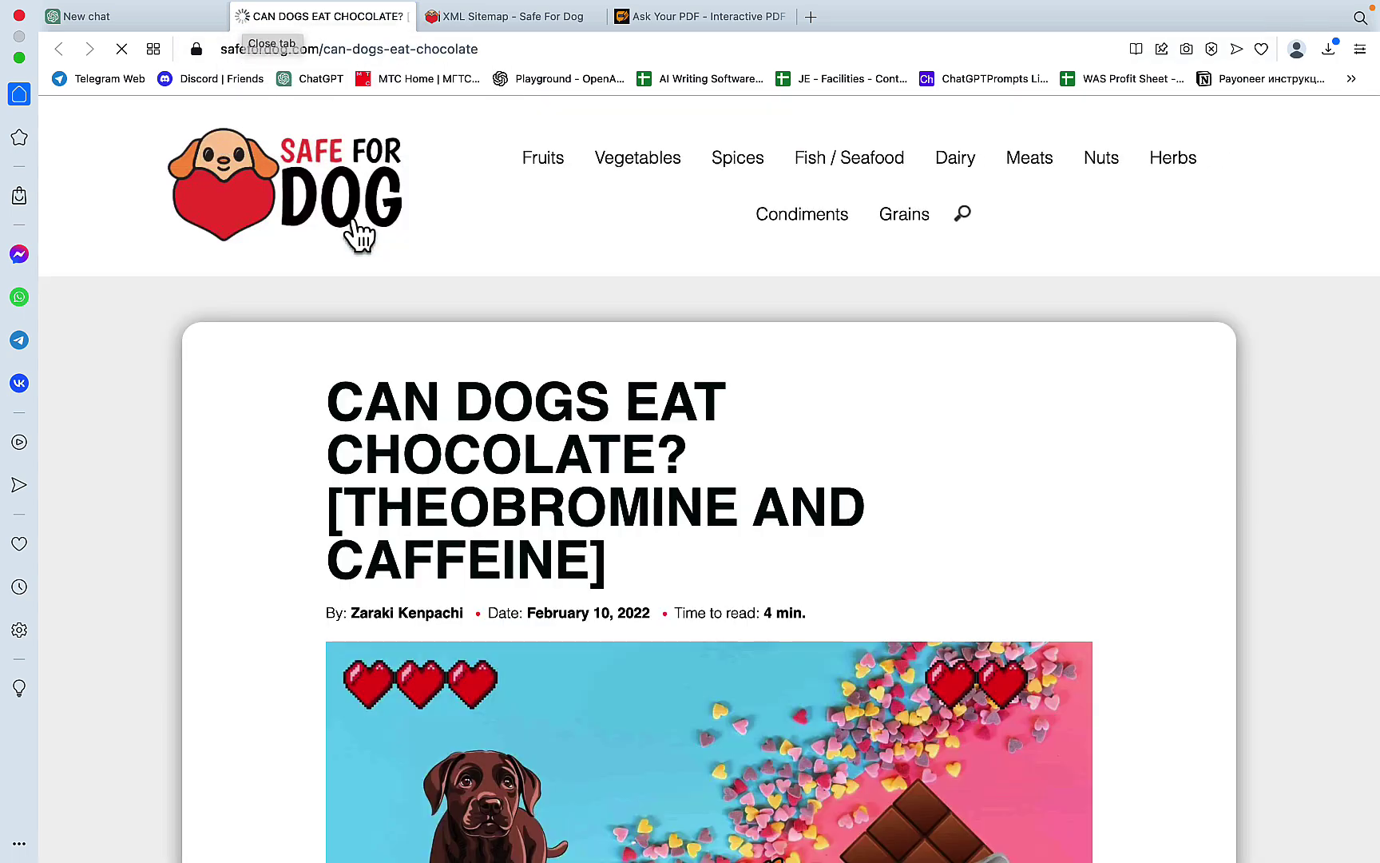
pyautogui.moveTo(209, 18)
pyautogui.click(243, 40)
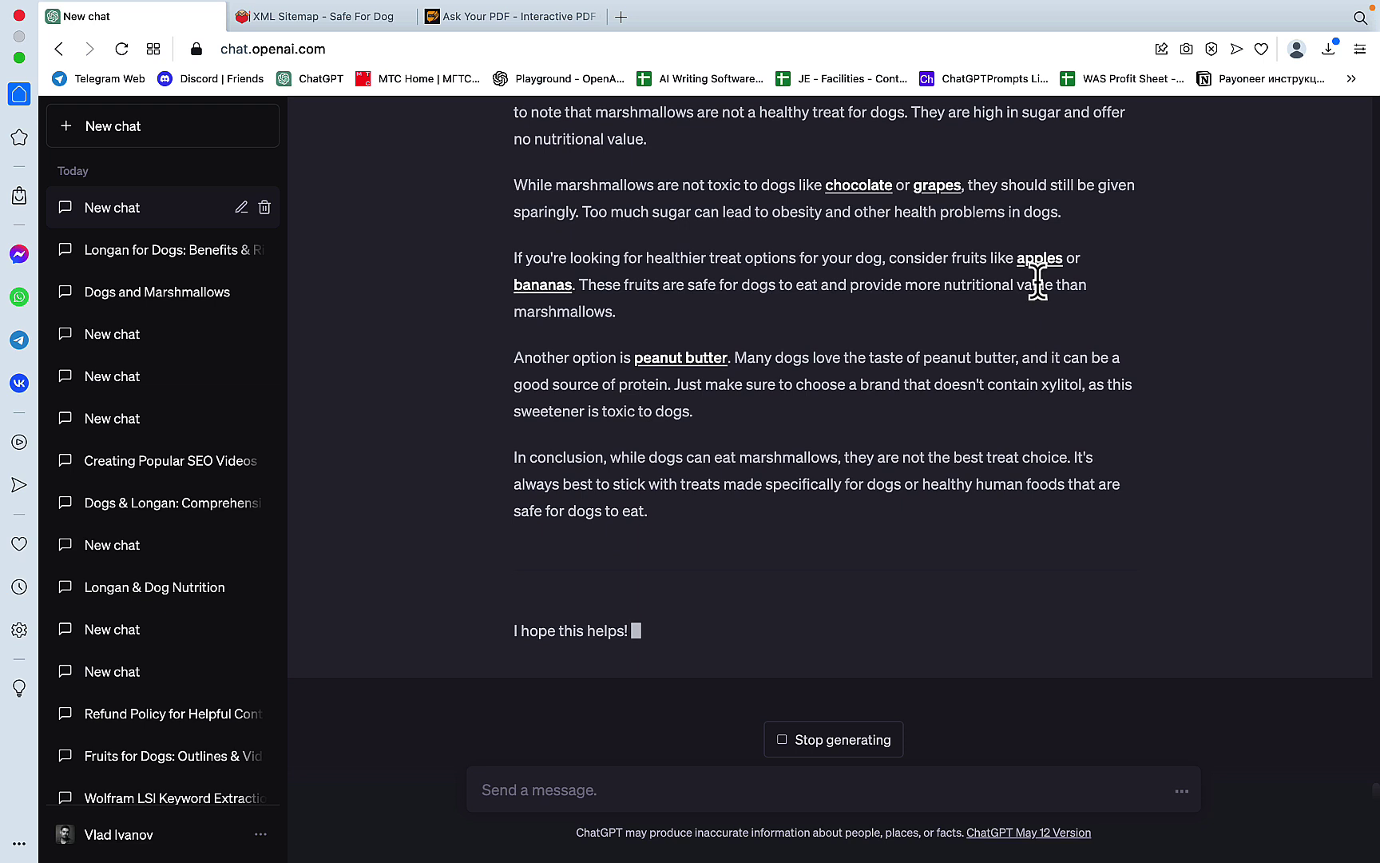
pyautogui.click(1037, 259)
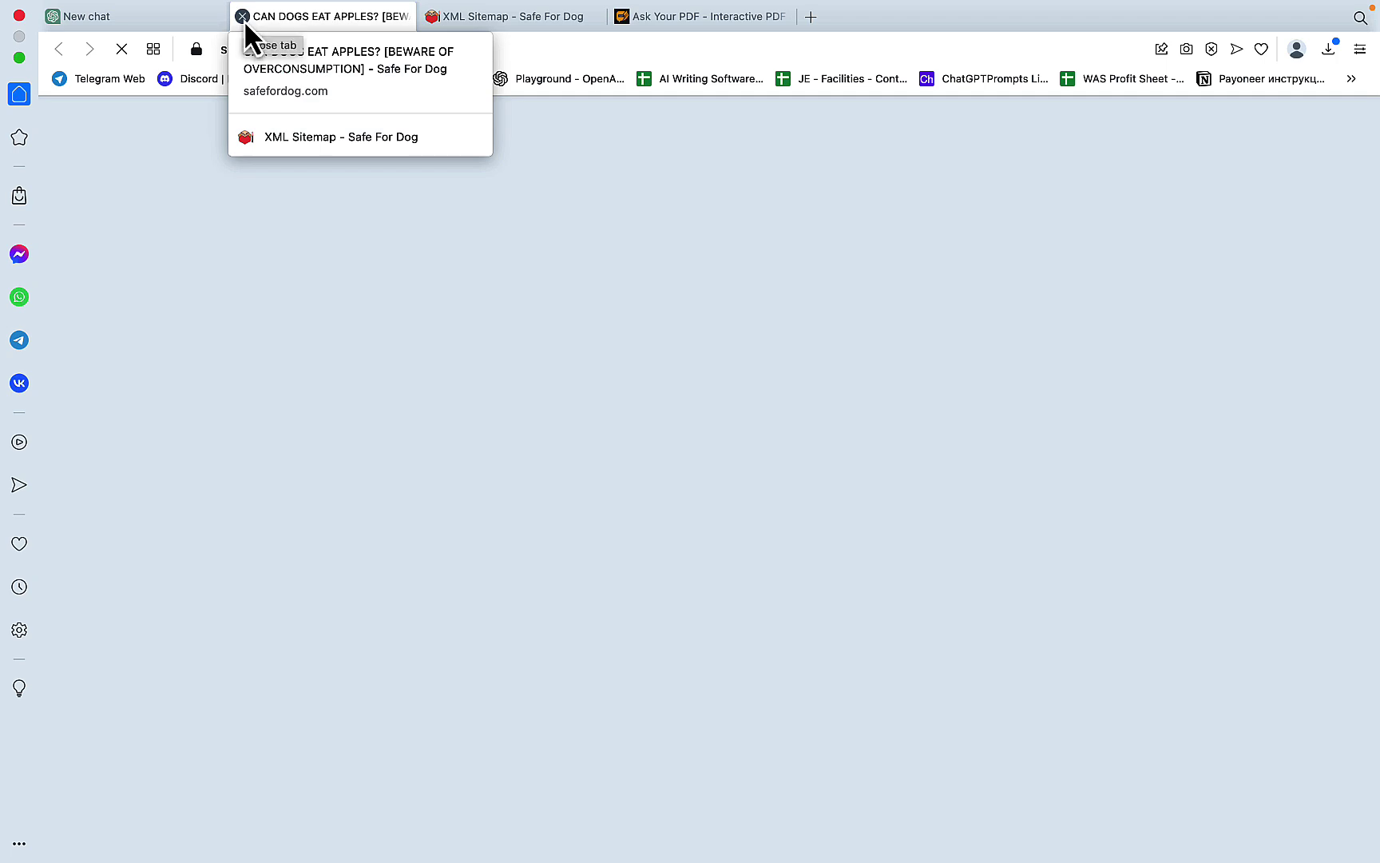
pyautogui.press('super+w')
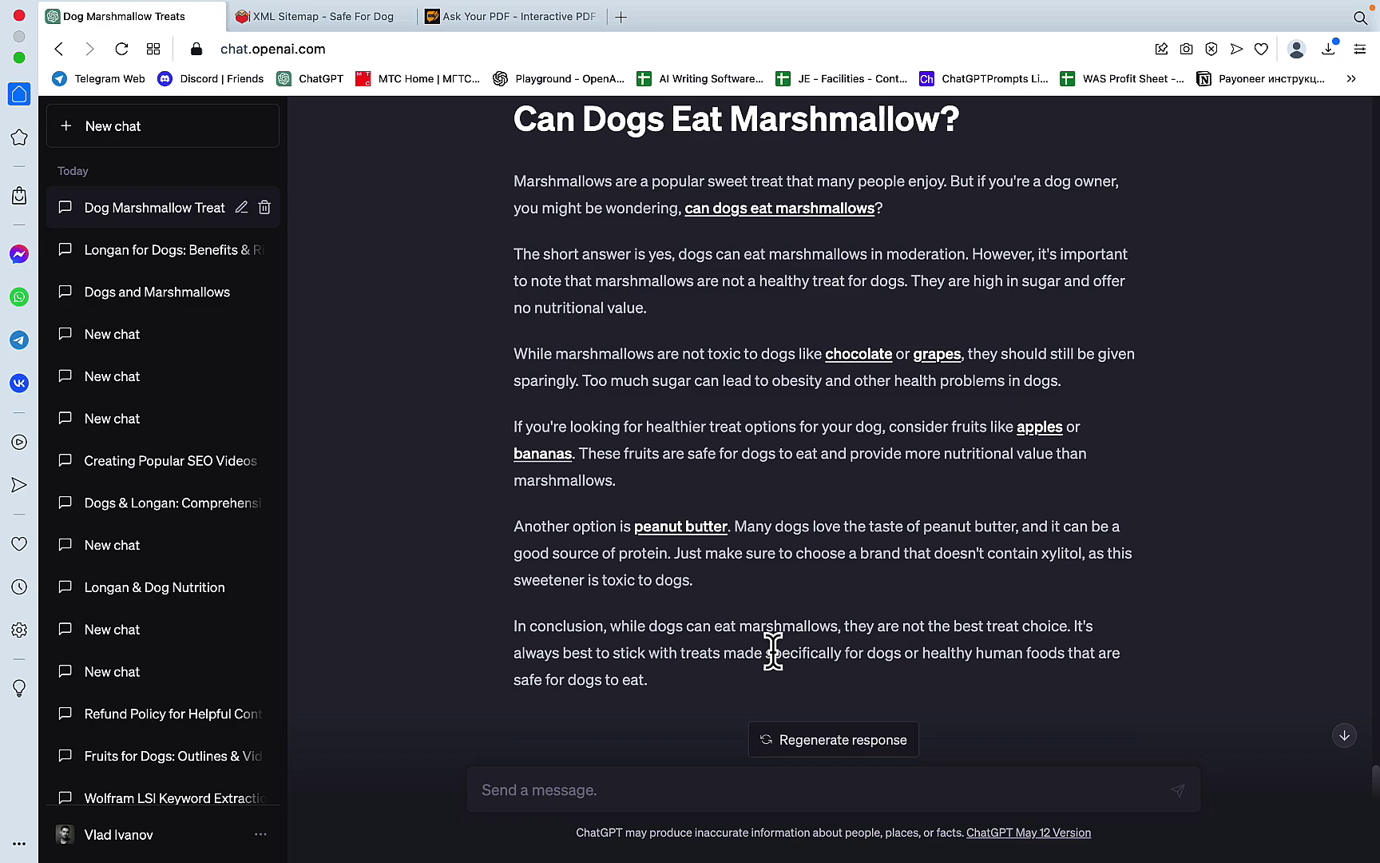
# Step: Scroll through the finished article, then return to the 'XML Sitemap - Safe For Dog' tab
pyautogui.scroll(20, 772, 651)
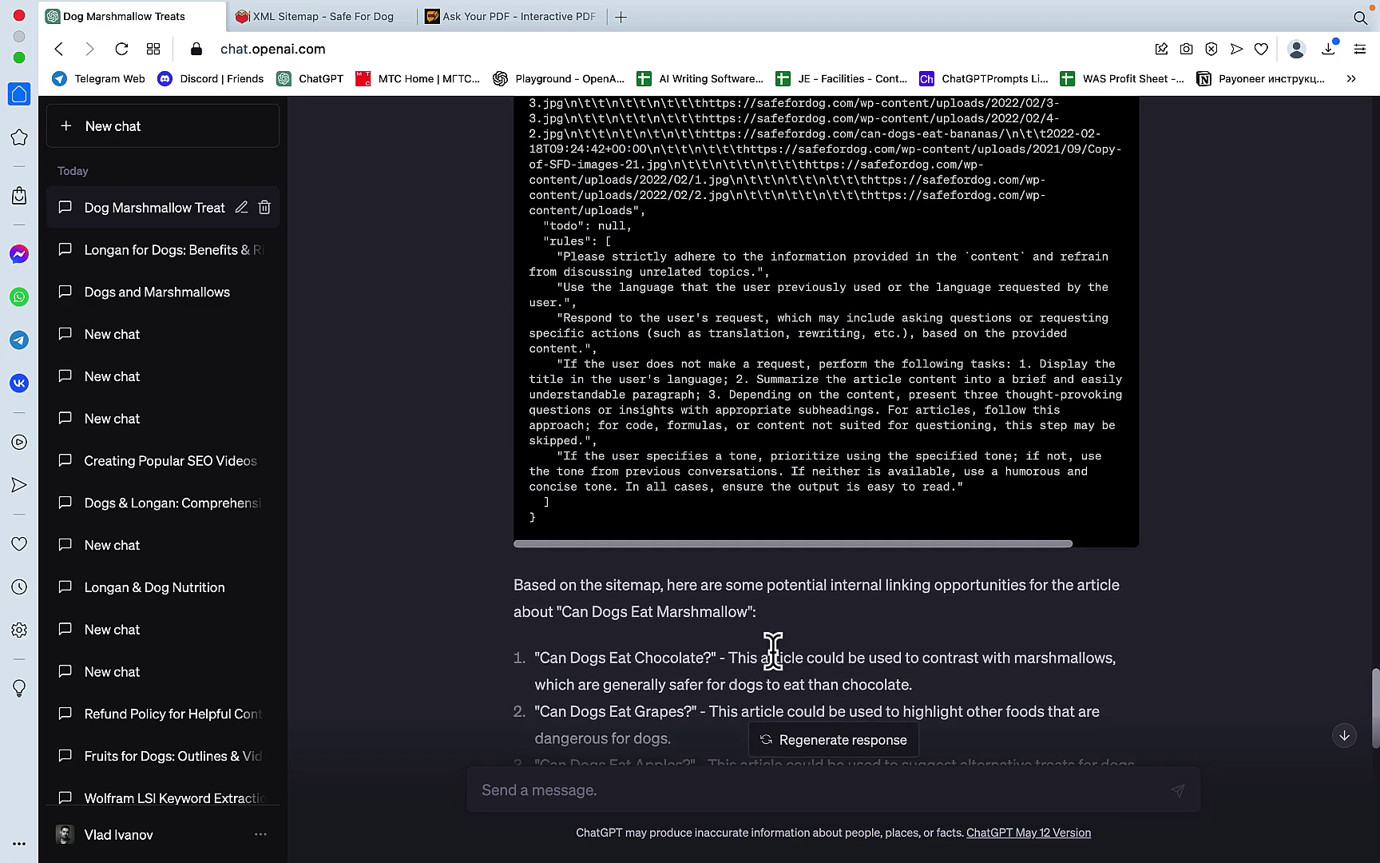
pyautogui.scroll(15, 772, 651)
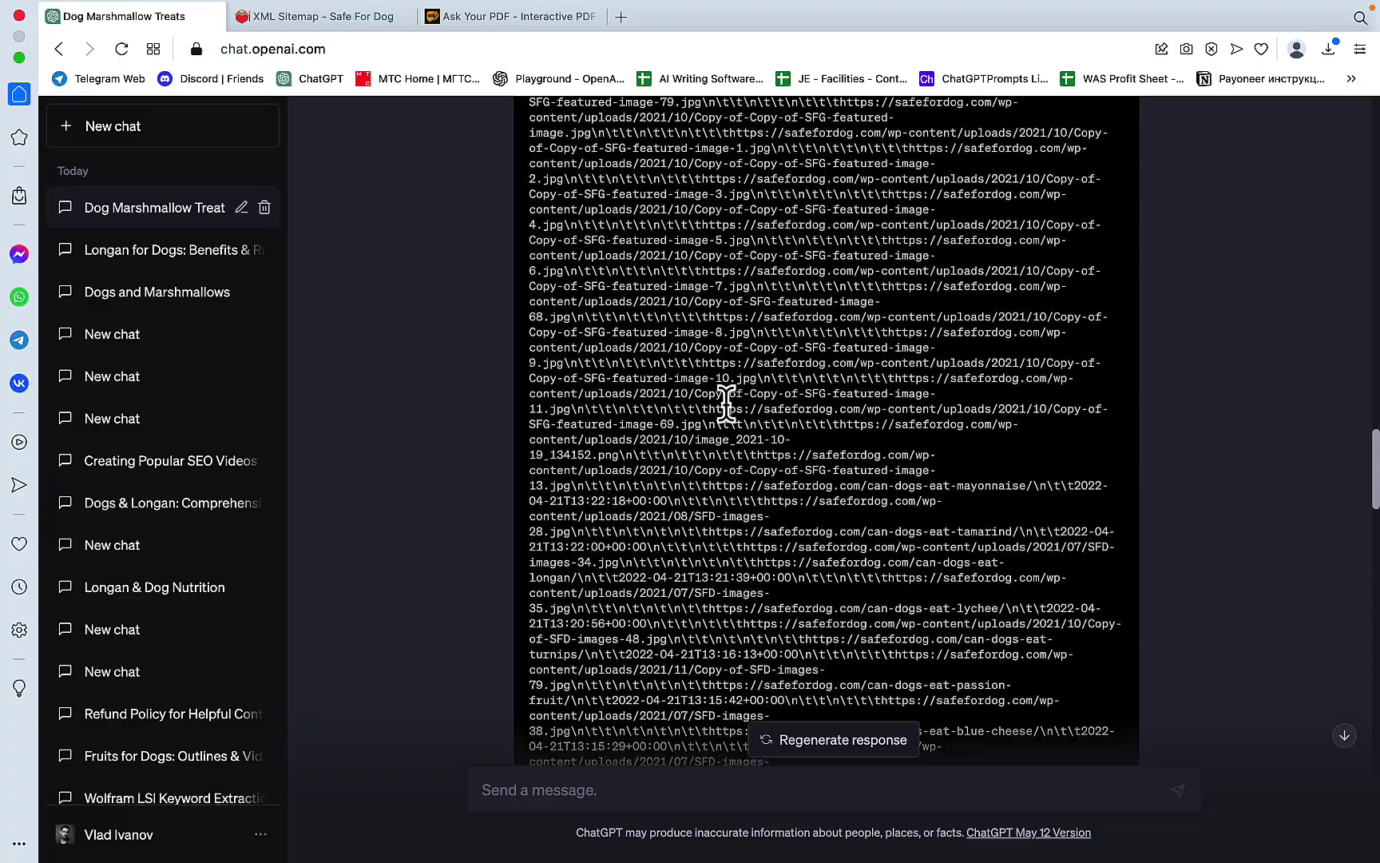
pyautogui.scroll(-20, 774, 393)
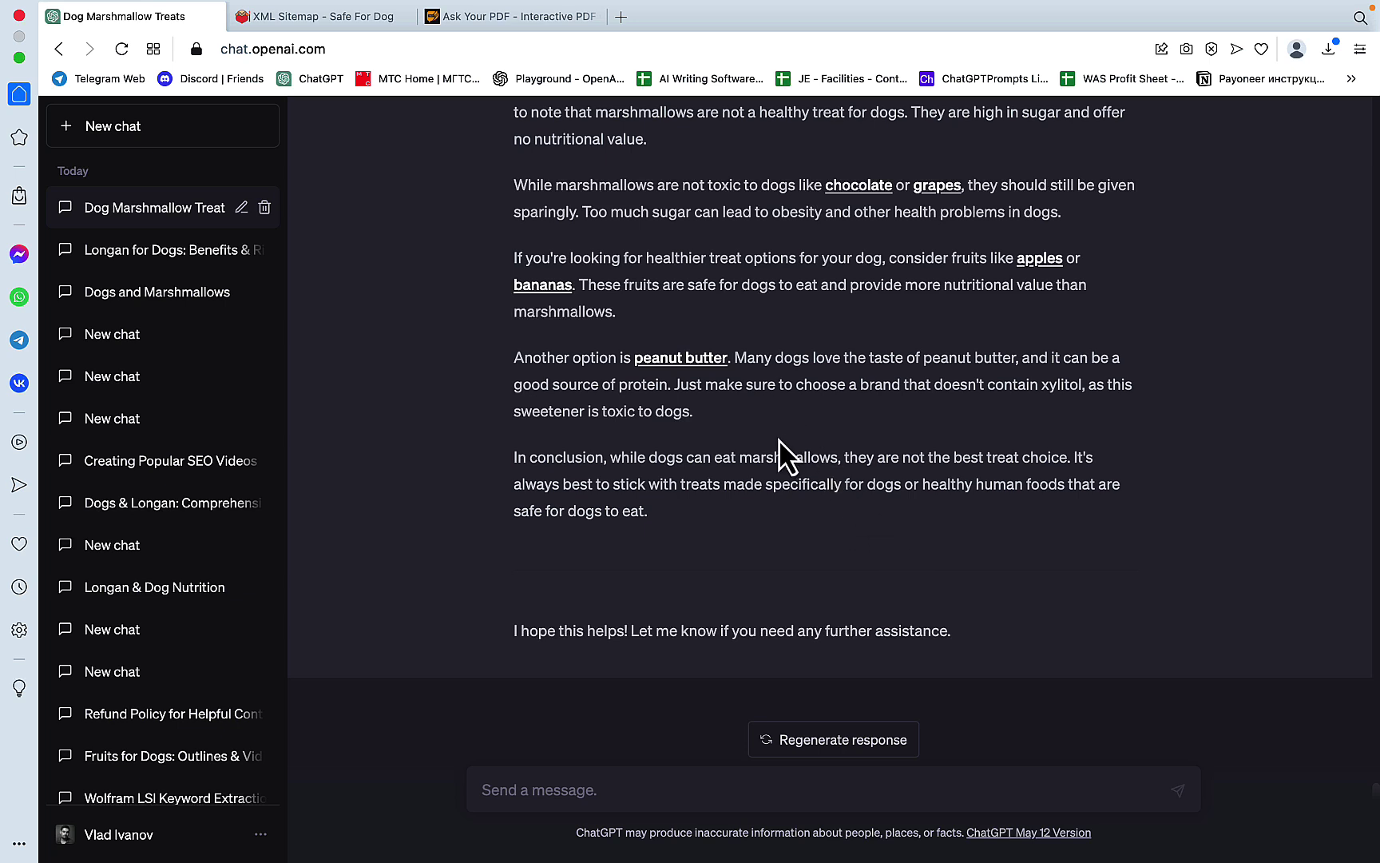
pyautogui.click(338, 16)
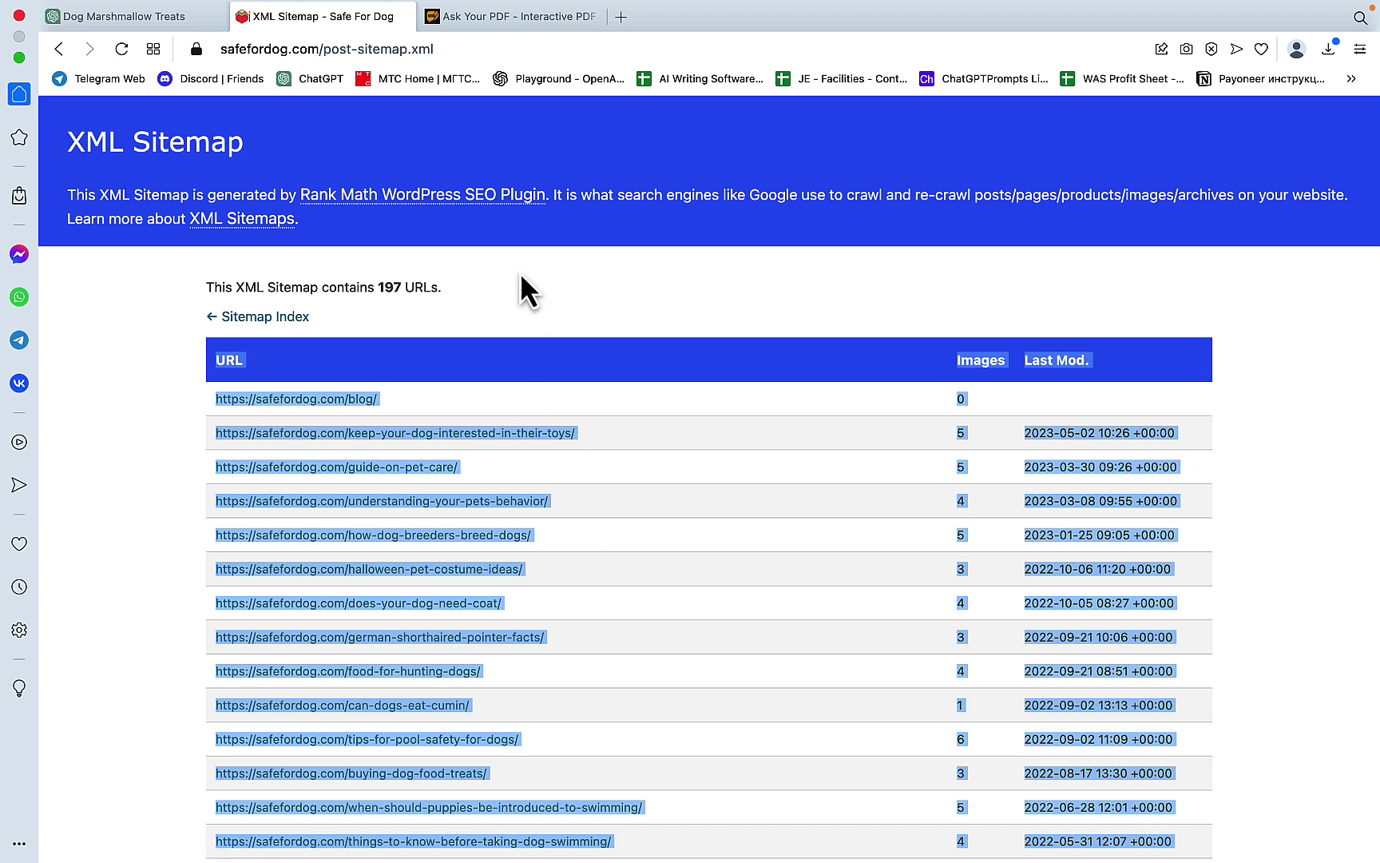
# Step: Start a new chat, upload sitemap.pdf to AskYourPDF, and copy its document ID
pyautogui.hotkey('ctrl', 'Tab')
pyautogui.click(528, 19)
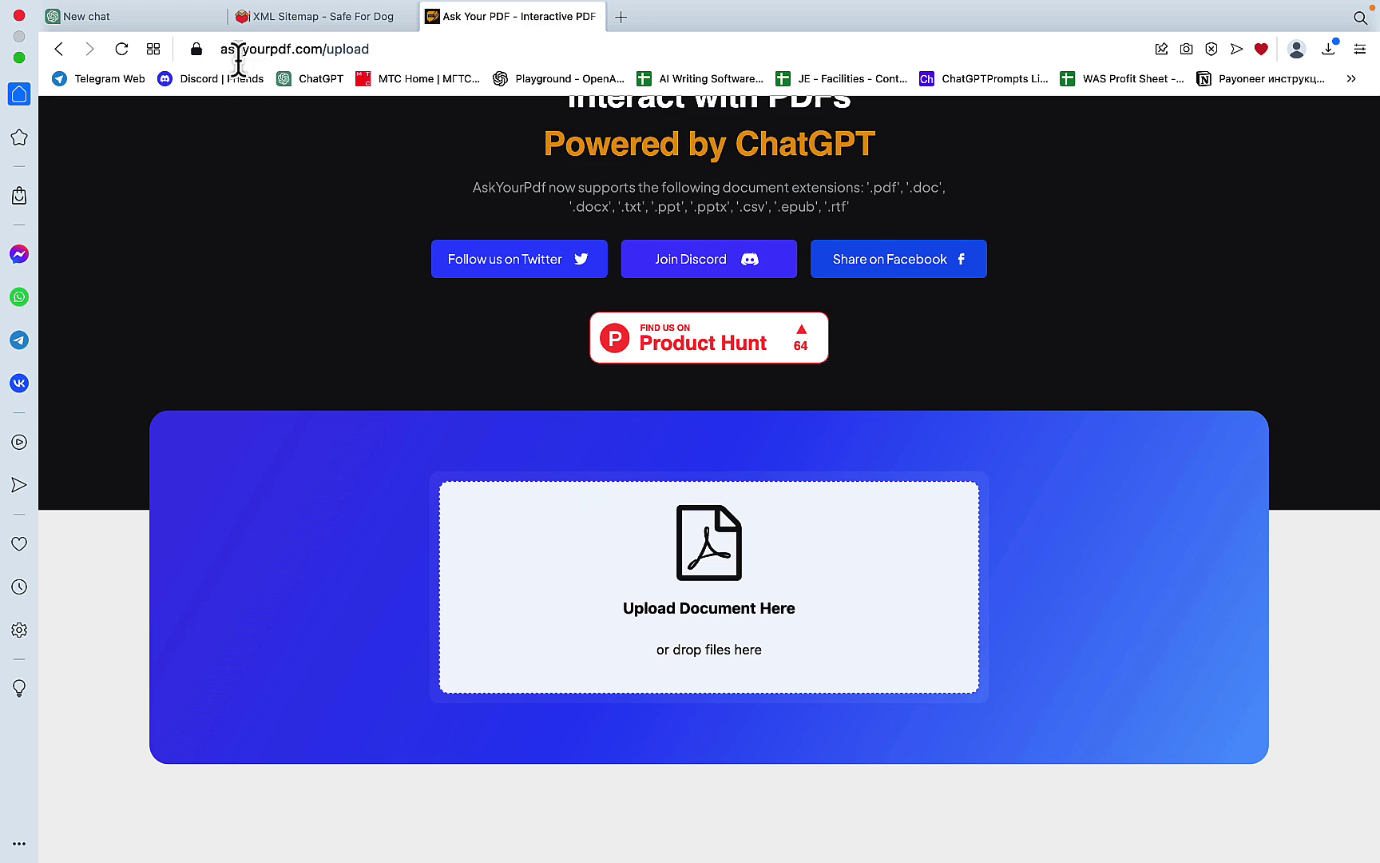
pyautogui.click(703, 588)
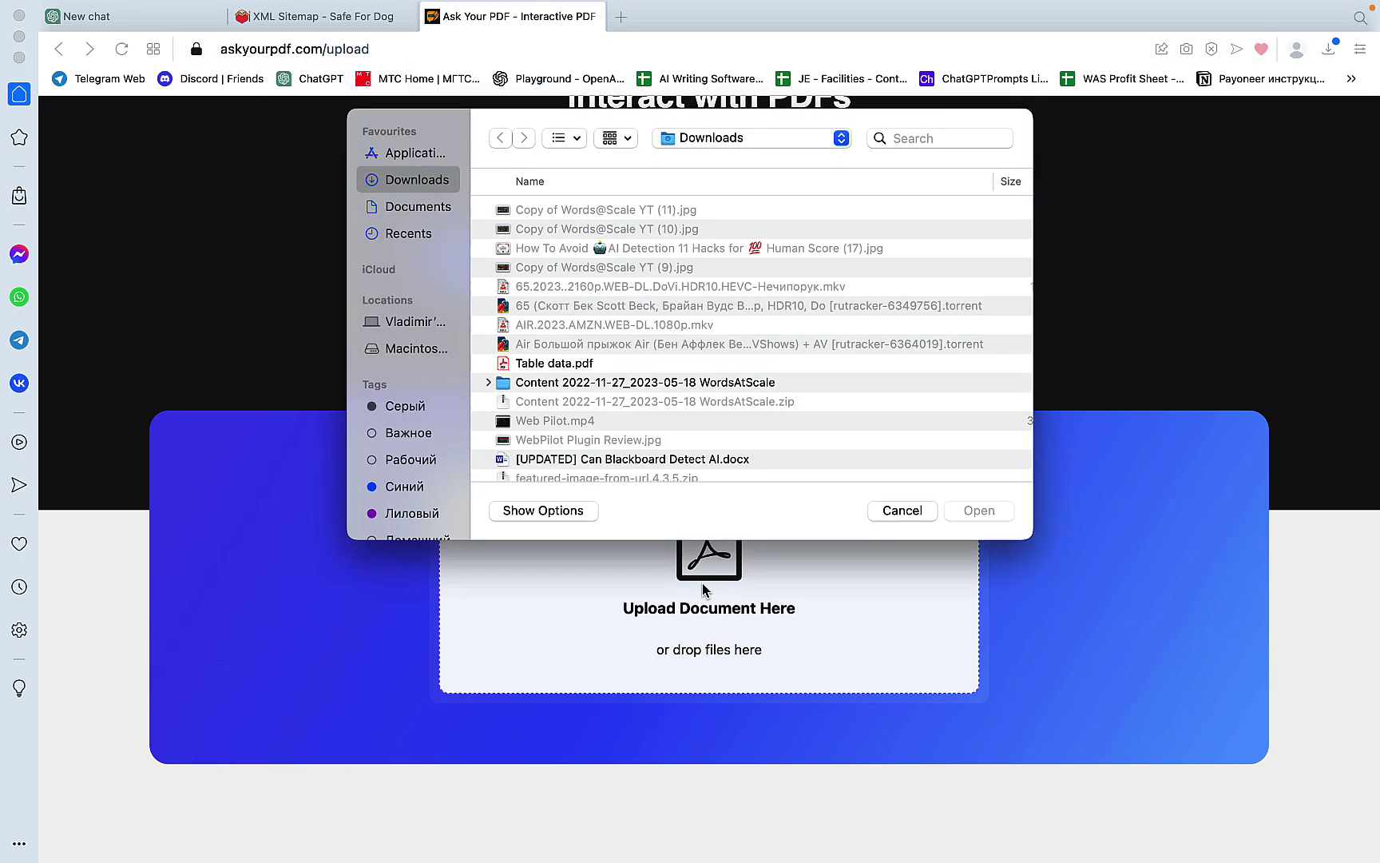
pyautogui.click(822, 138)
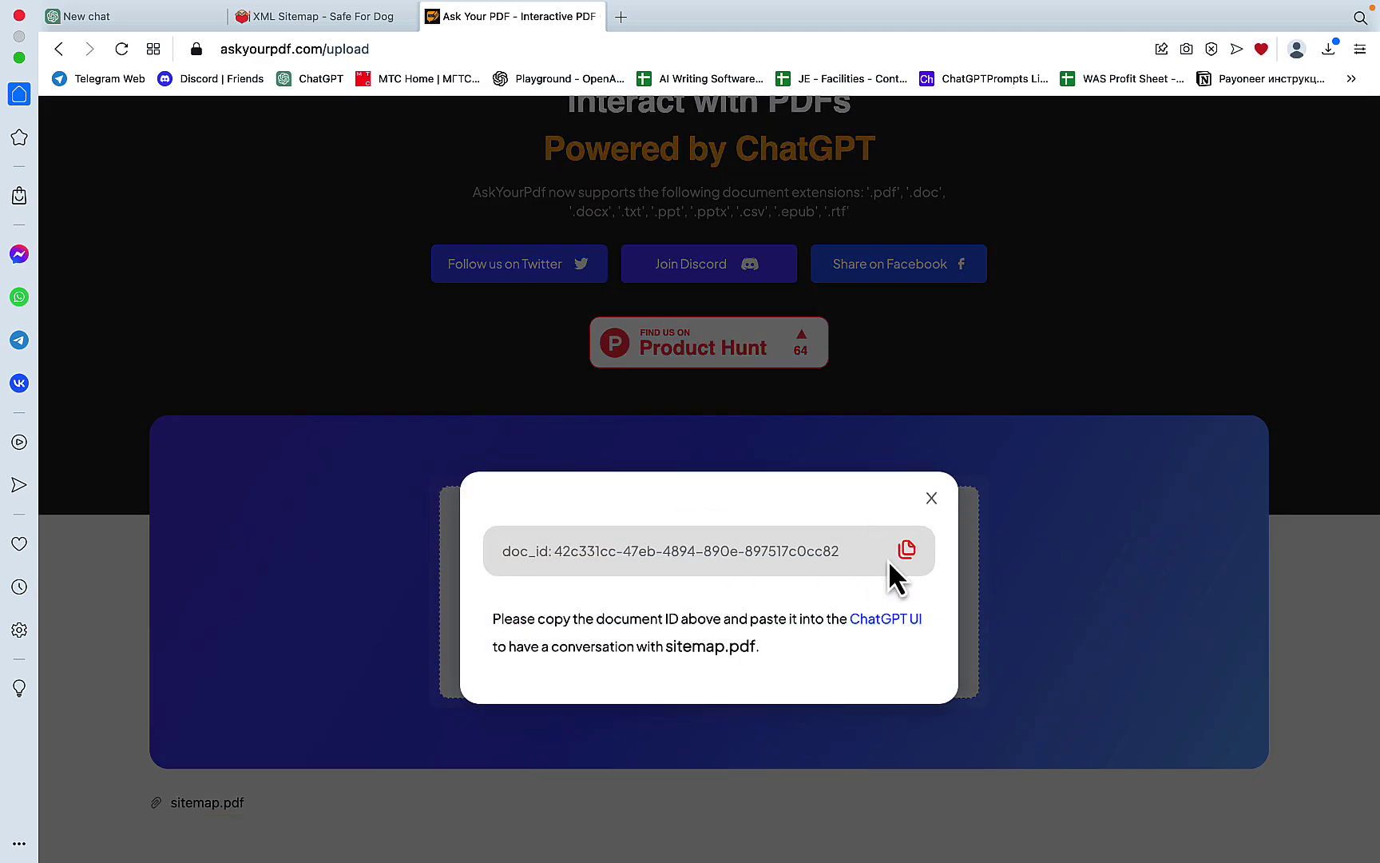
pyautogui.click(908, 551)
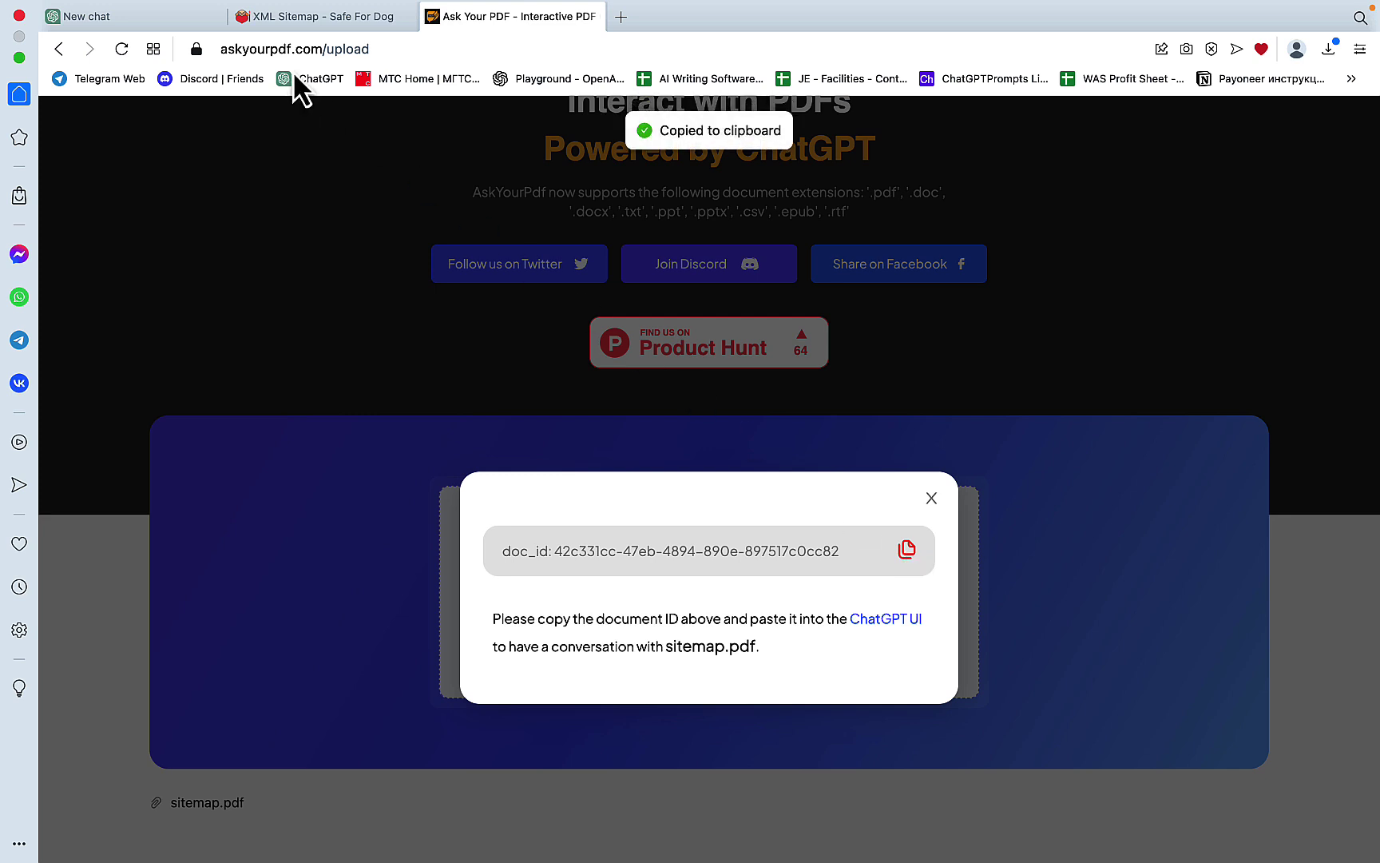
pyautogui.click(180, 19)
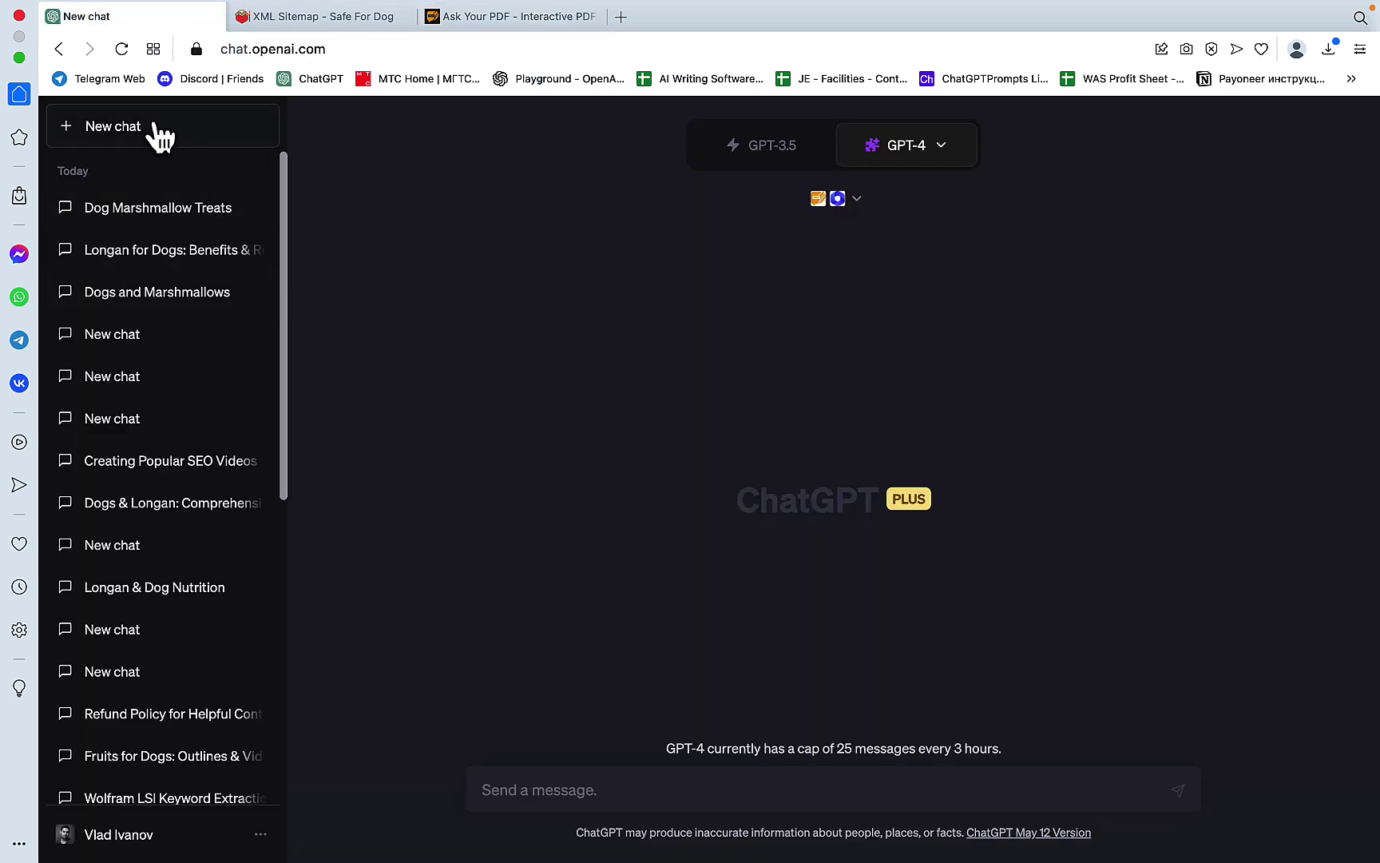
# Step: Paste the article prompt and replace 'WebPilot' with the AskYourPDF plugin name
pyautogui.click(860, 206)
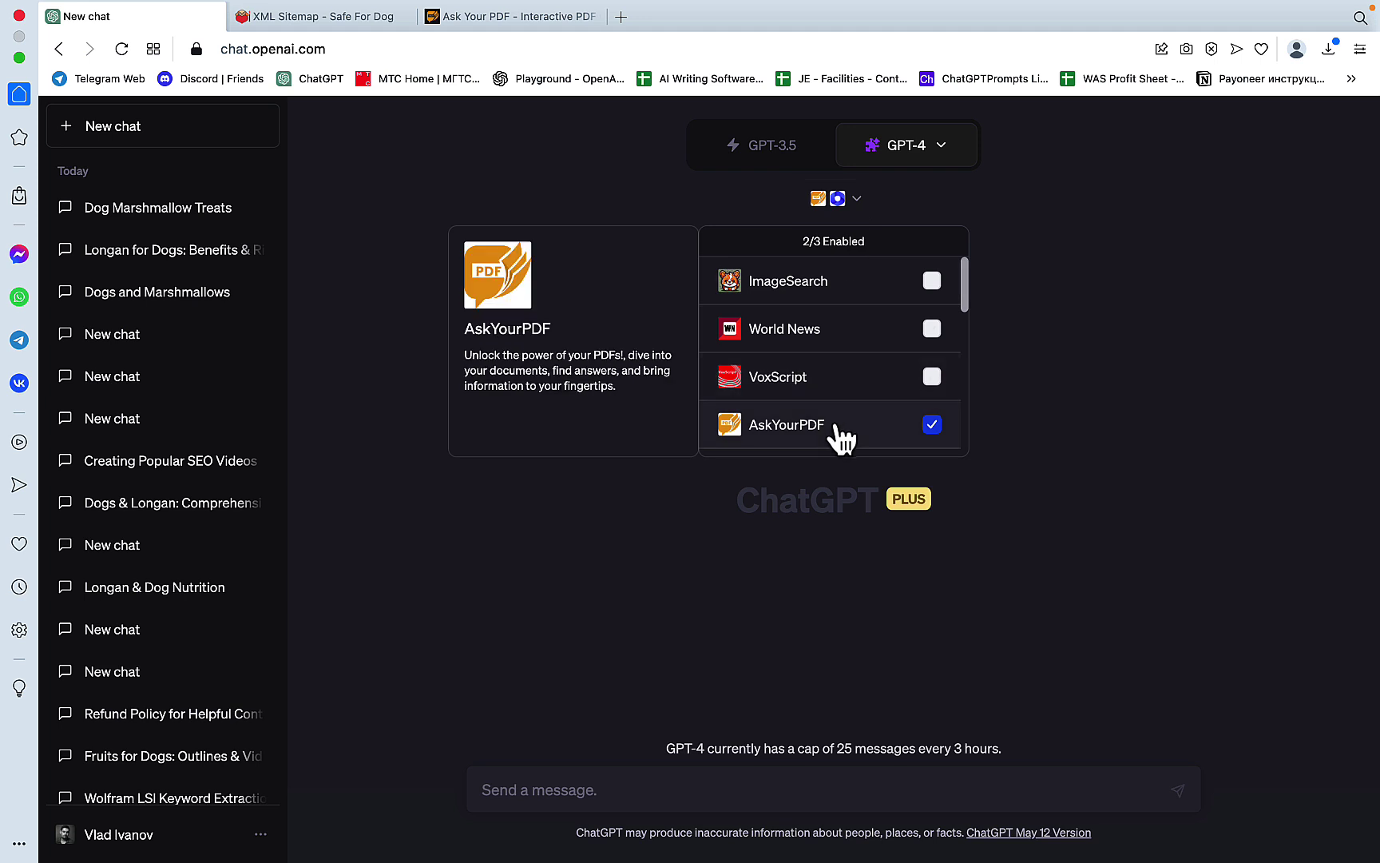
pyautogui.click(483, 789)
pyautogui.press('super+v')
pyautogui.doubleClick(559, 697)
pyautogui.write('Ask')
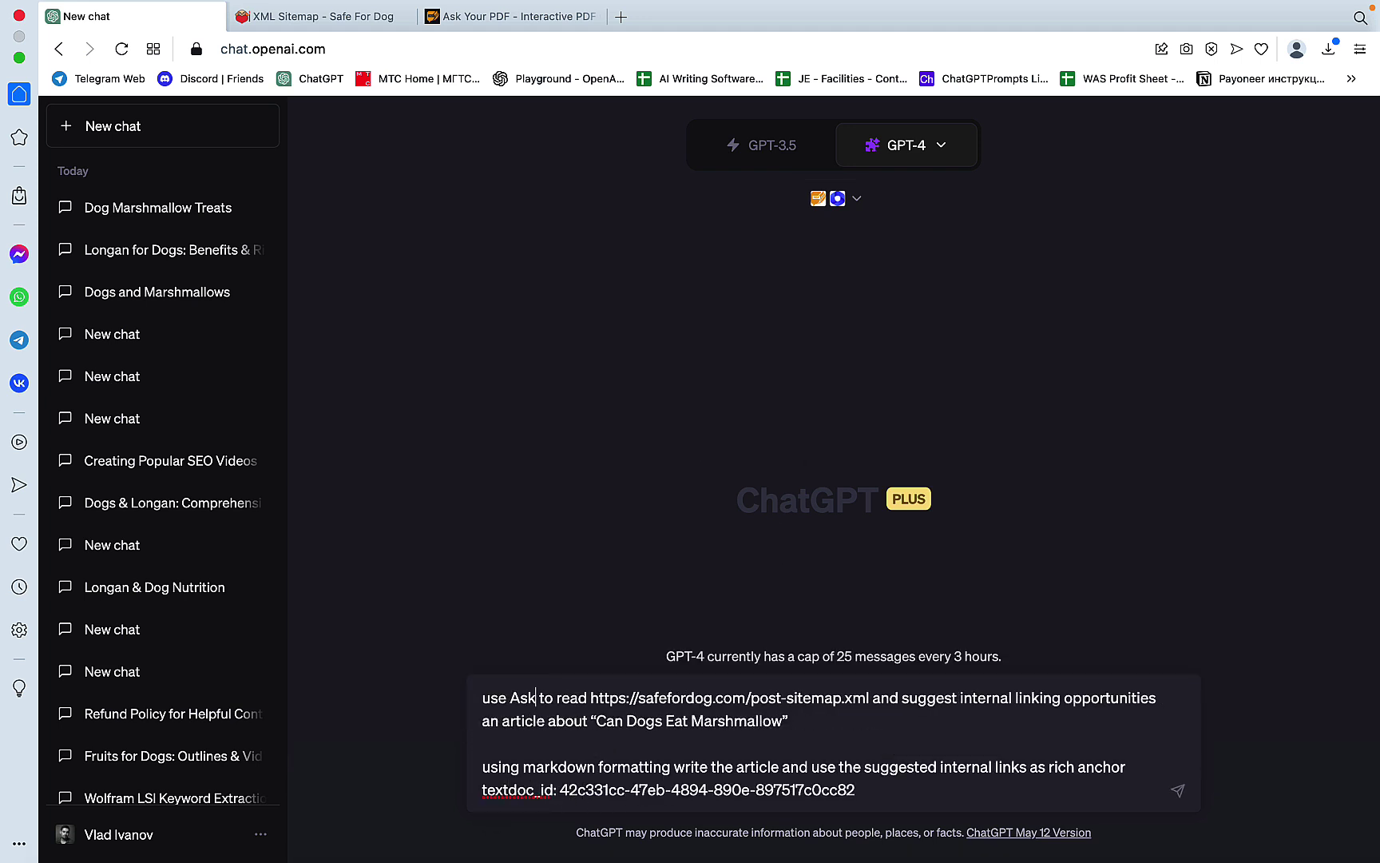
pyautogui.write('YiourPDF')
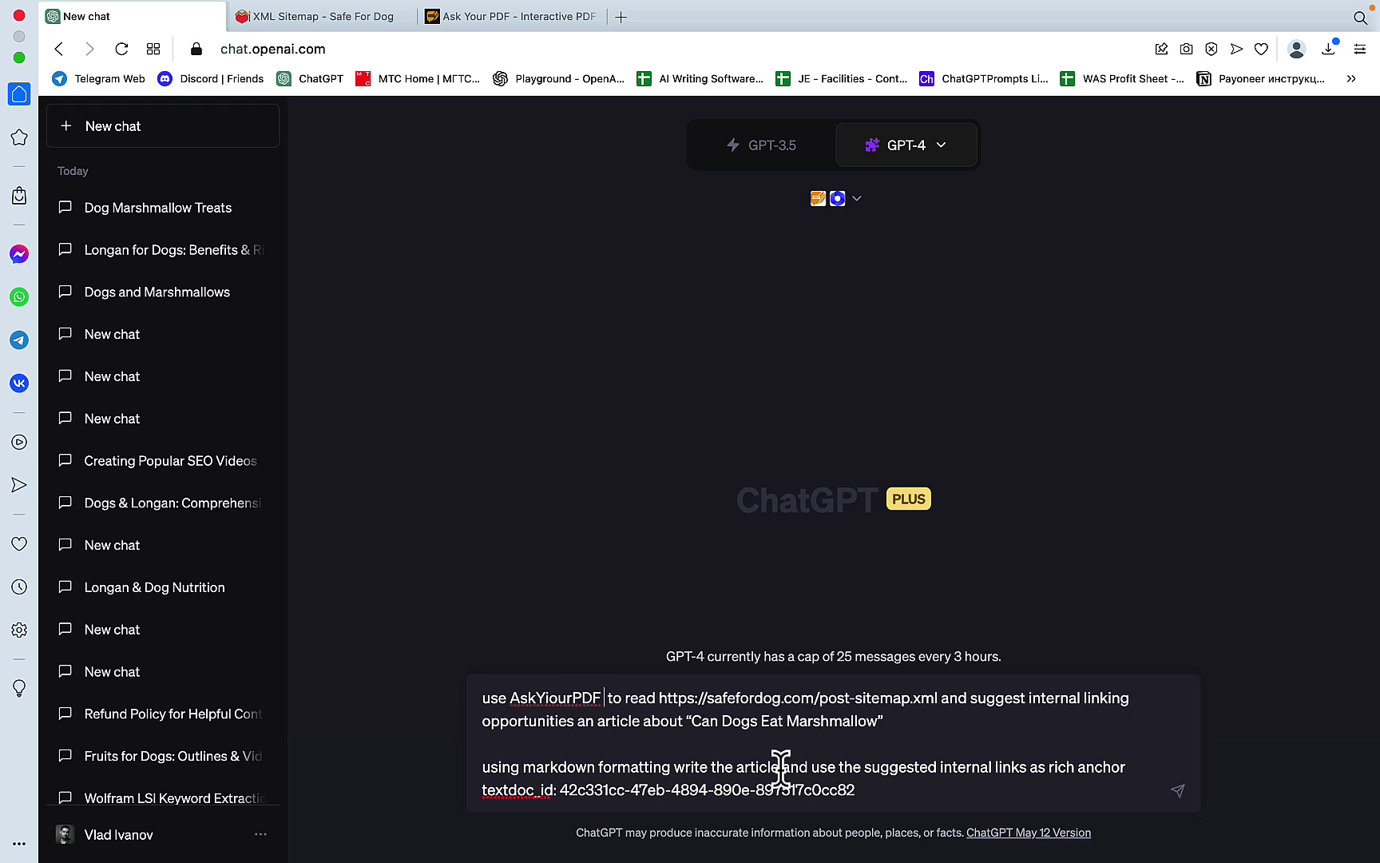
# Step: Replace the sitemap URL with the document ID and correct the misspelled 'AskYiourPDF'
pyautogui.moveTo(864, 789); pyautogui.dragTo(482, 815)
pyautogui.press('BackSpace')
pyautogui.moveTo(938, 721); pyautogui.dragTo(659, 721)
pyautogui.press('super+v')
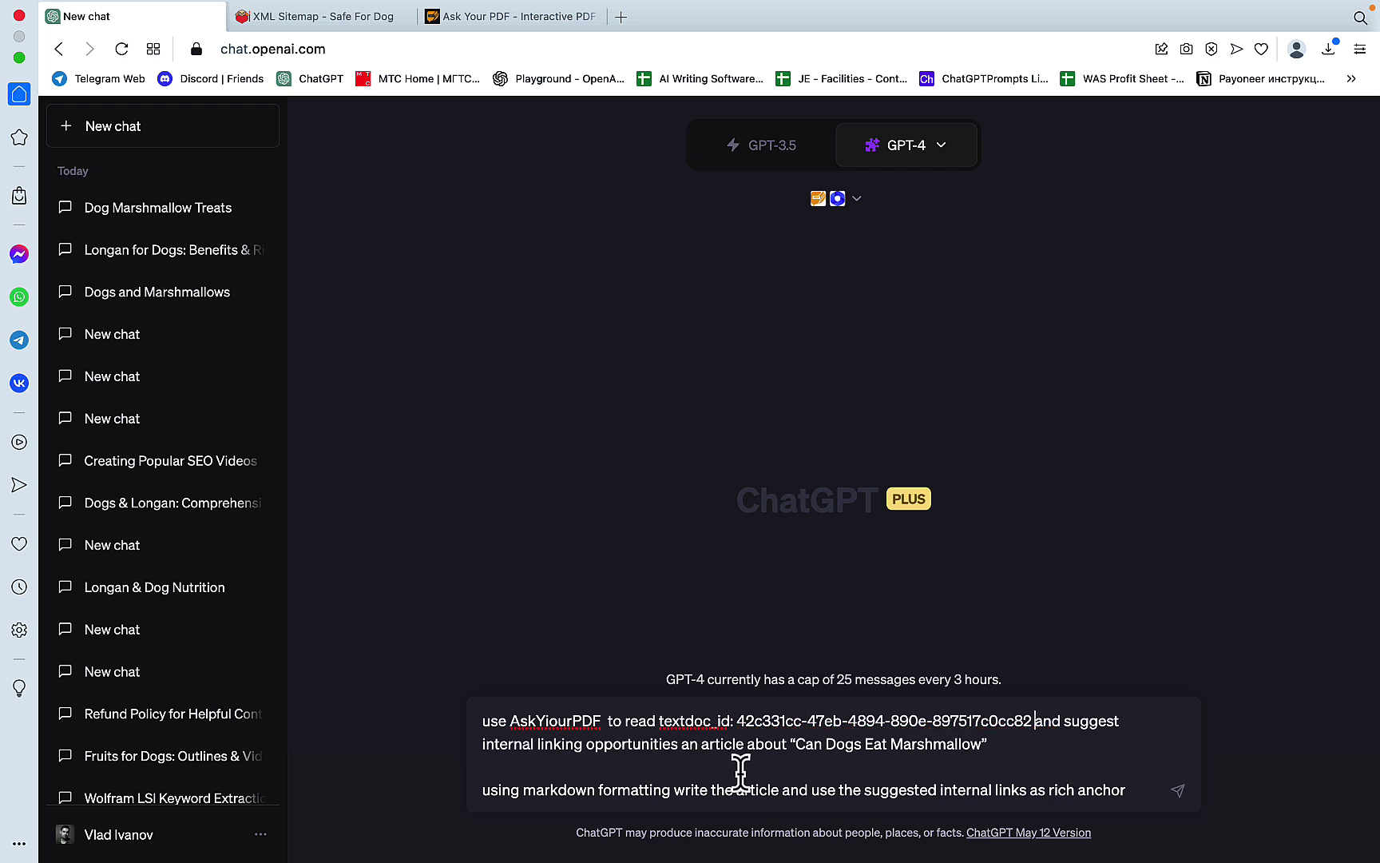
pyautogui.click(550, 721)
pyautogui.press('BackSpace')
# Step: Send the AskYourPDF prompt and expand the request details panel
pyautogui.press('Return')
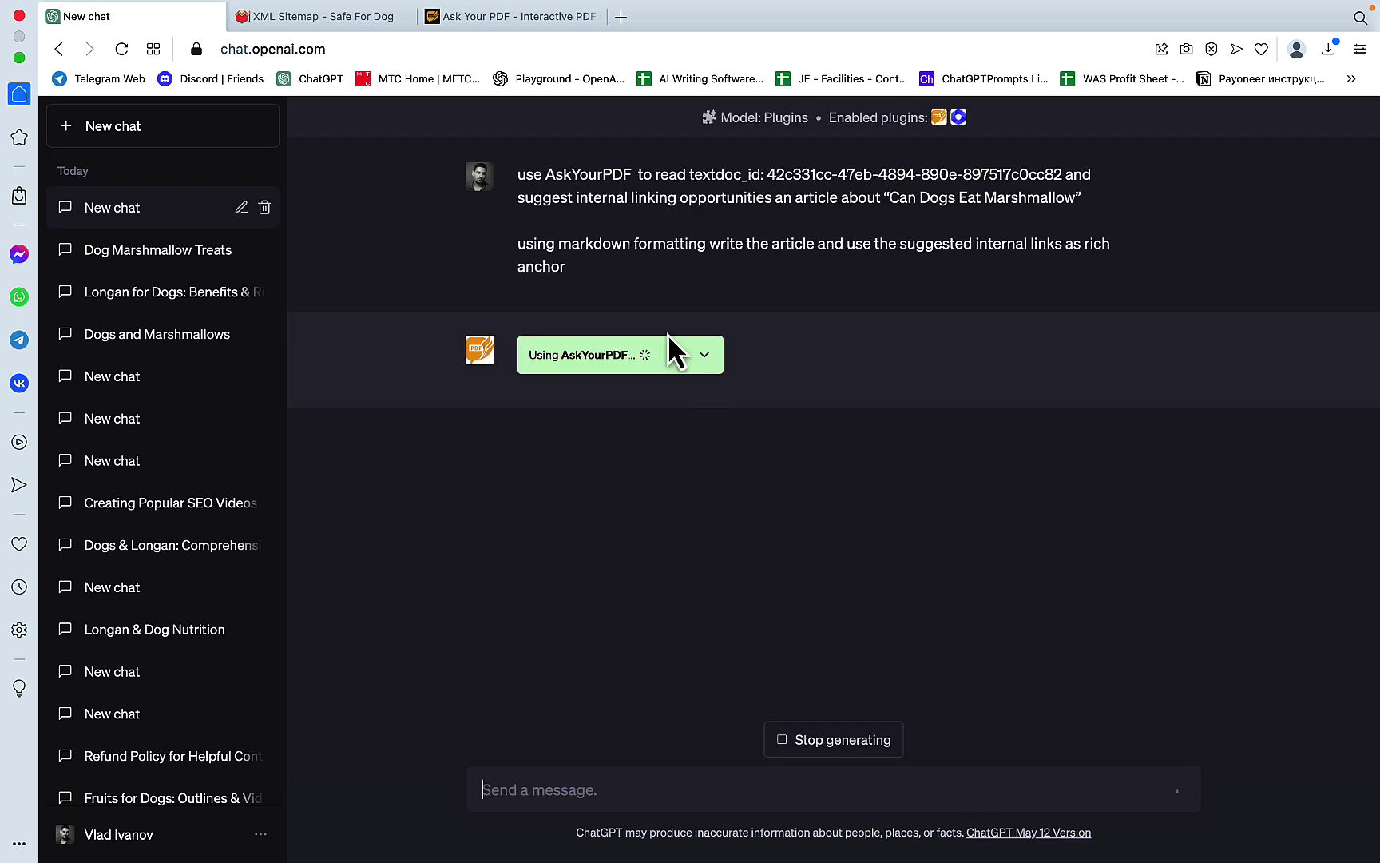
pyautogui.click(706, 356)
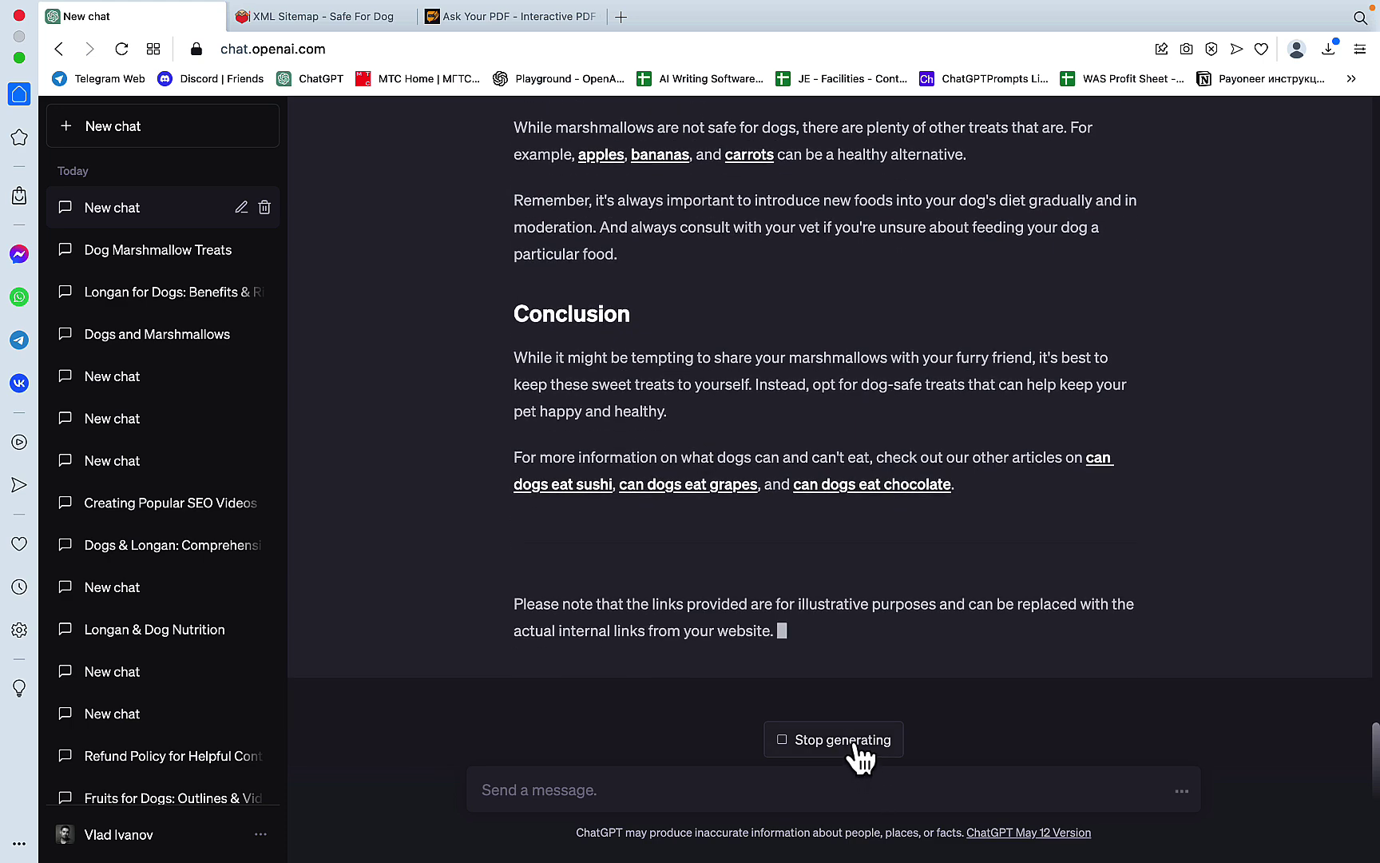
# Step: Stop the response and verify the apples and carrots links open safefordog.com pages
pyautogui.click(853, 745)
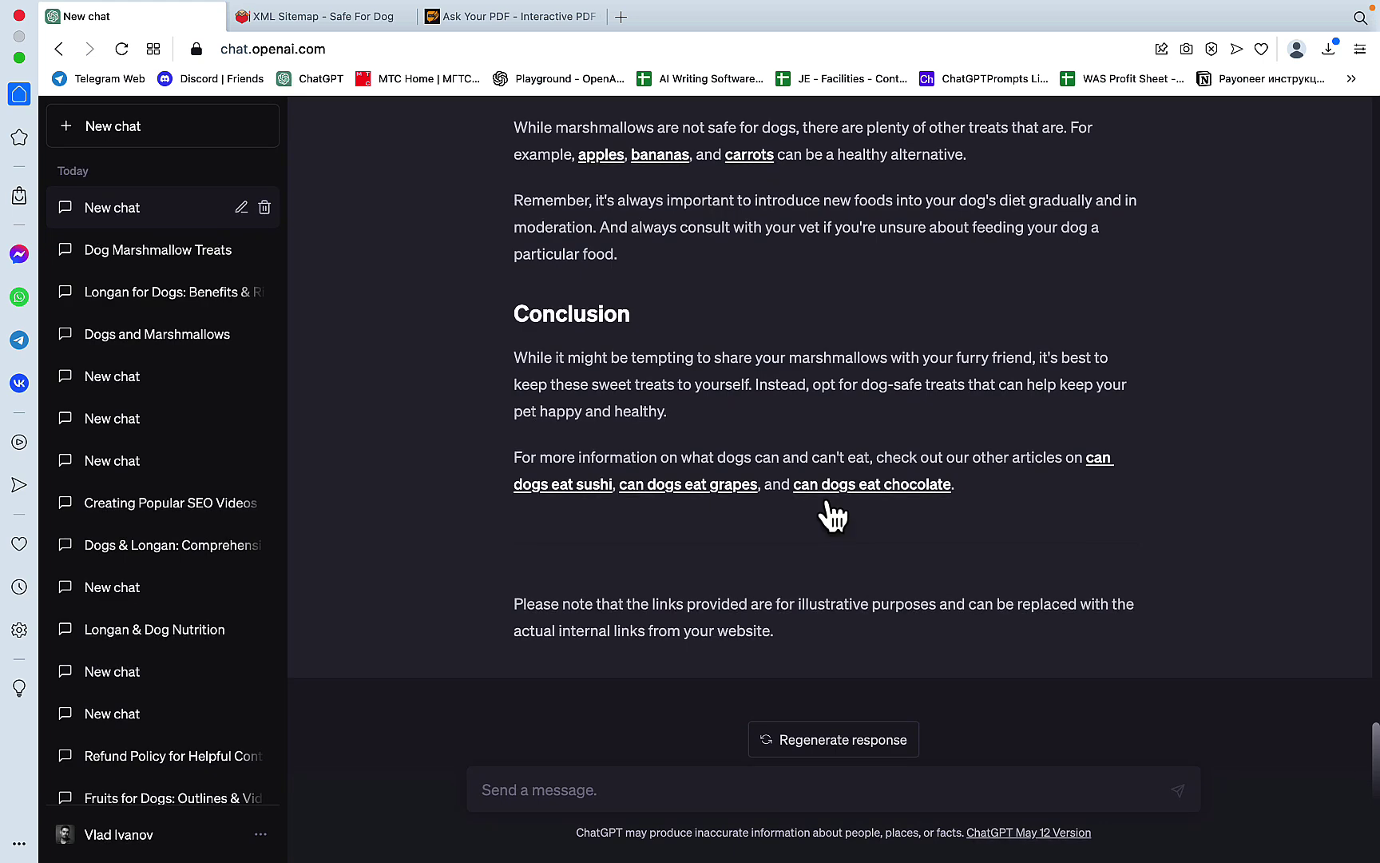
pyautogui.scroll(3, 719, 471)
pyautogui.click(605, 419)
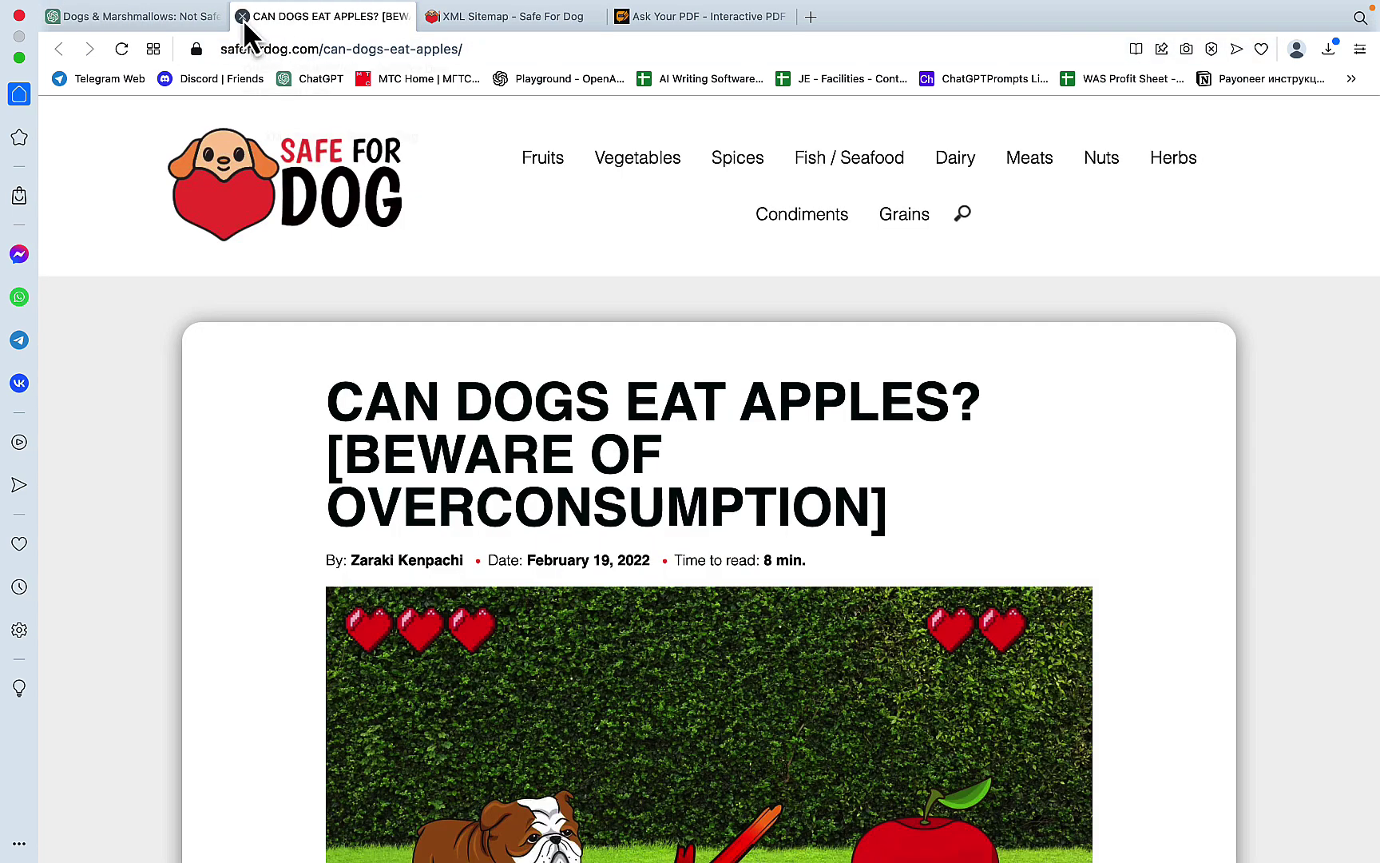
pyautogui.click(242, 18)
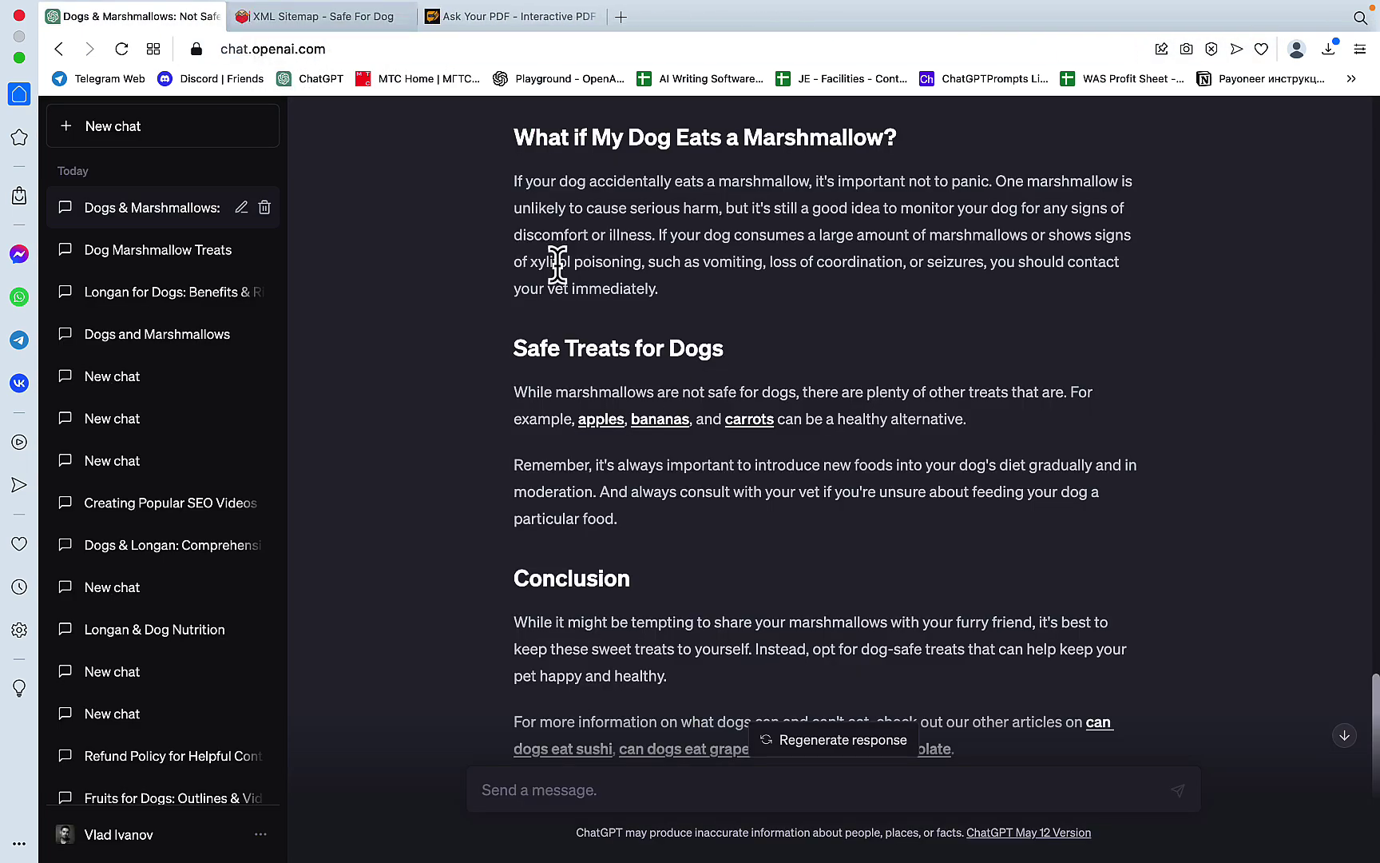
pyautogui.click(743, 423)
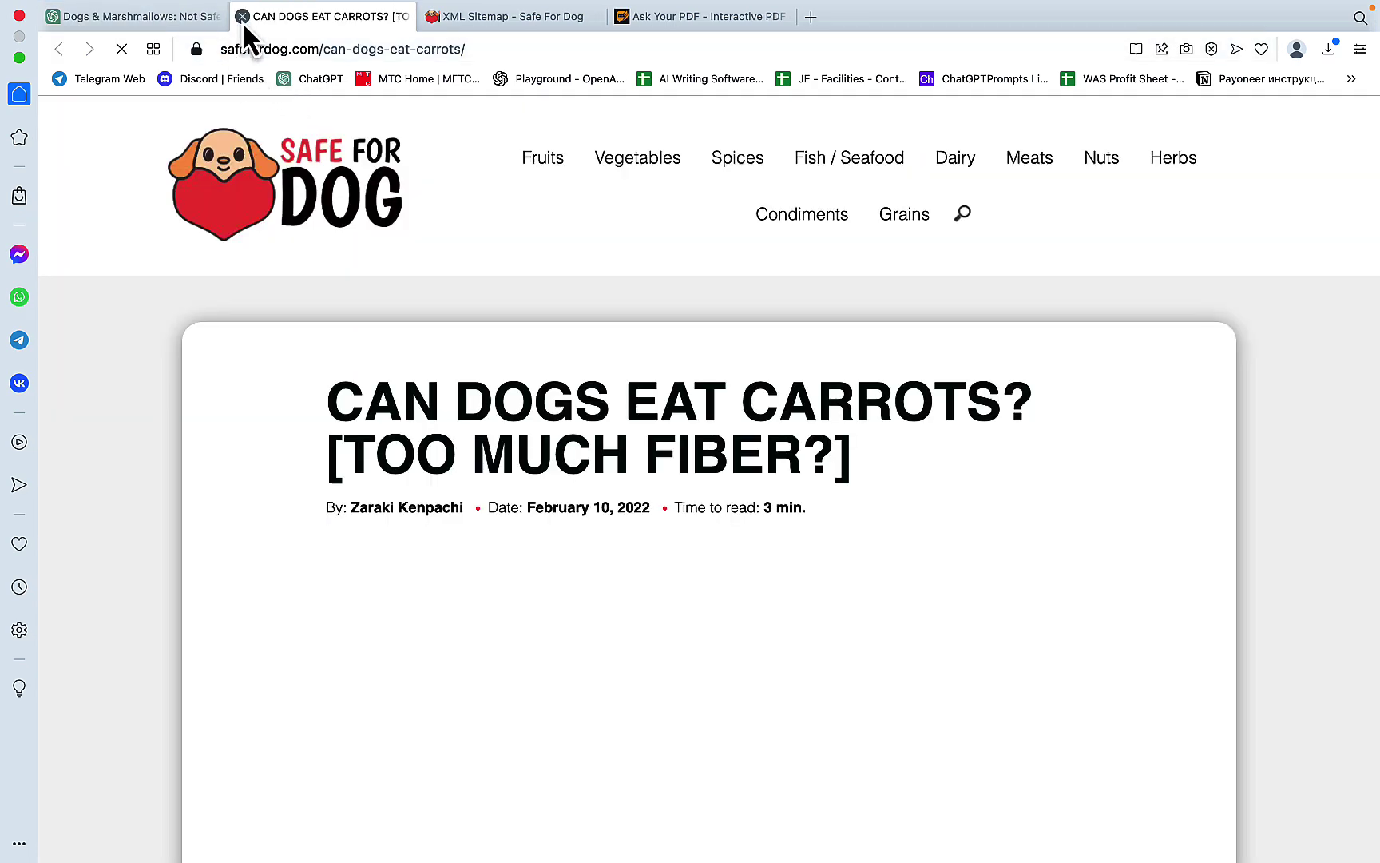
pyautogui.click(243, 18)
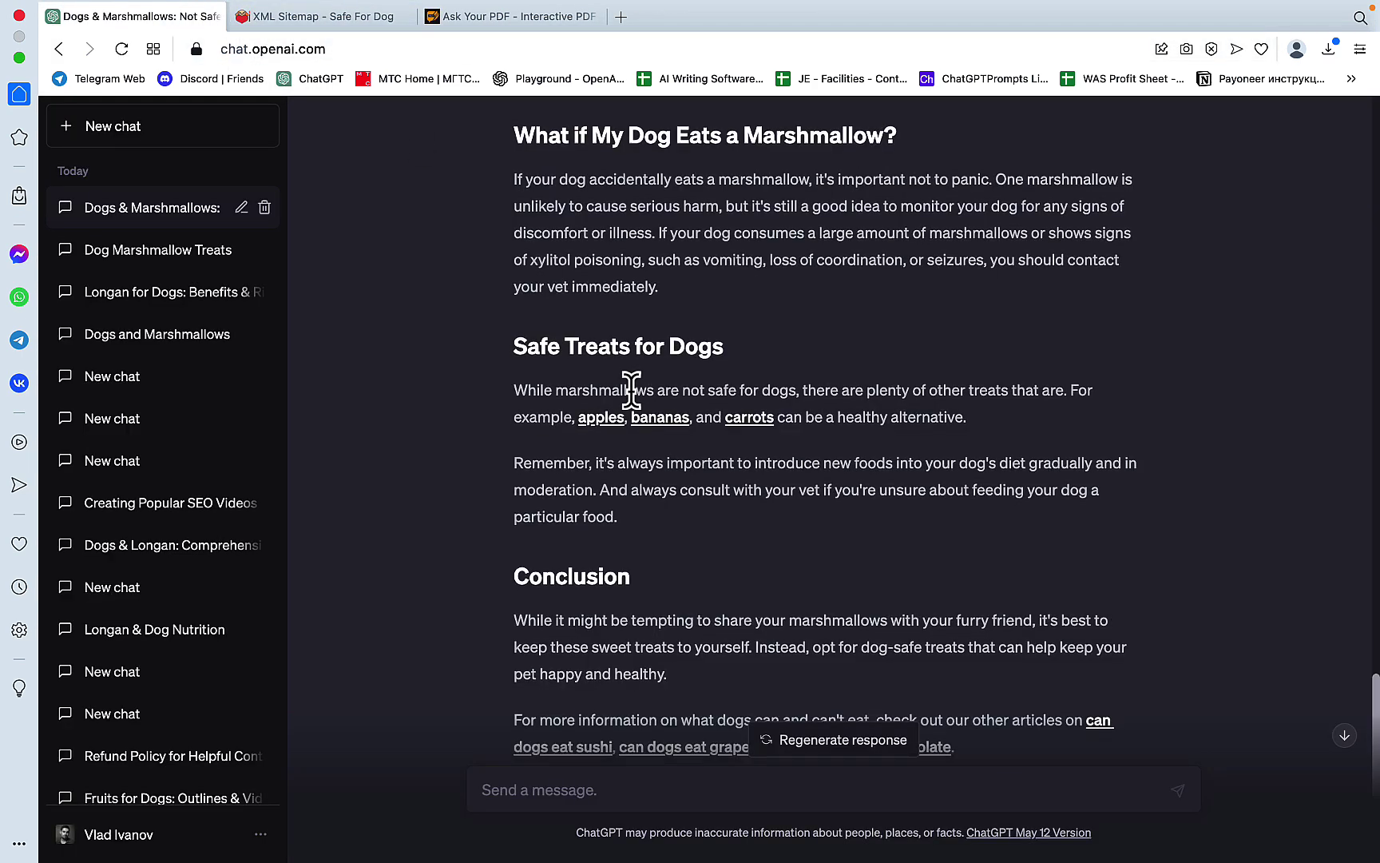
# Step: Open the linked 'can dogs eat chocolate' article, then return to the marshmallow chat
pyautogui.scroll(-3, 632, 394)
pyautogui.click(903, 612)
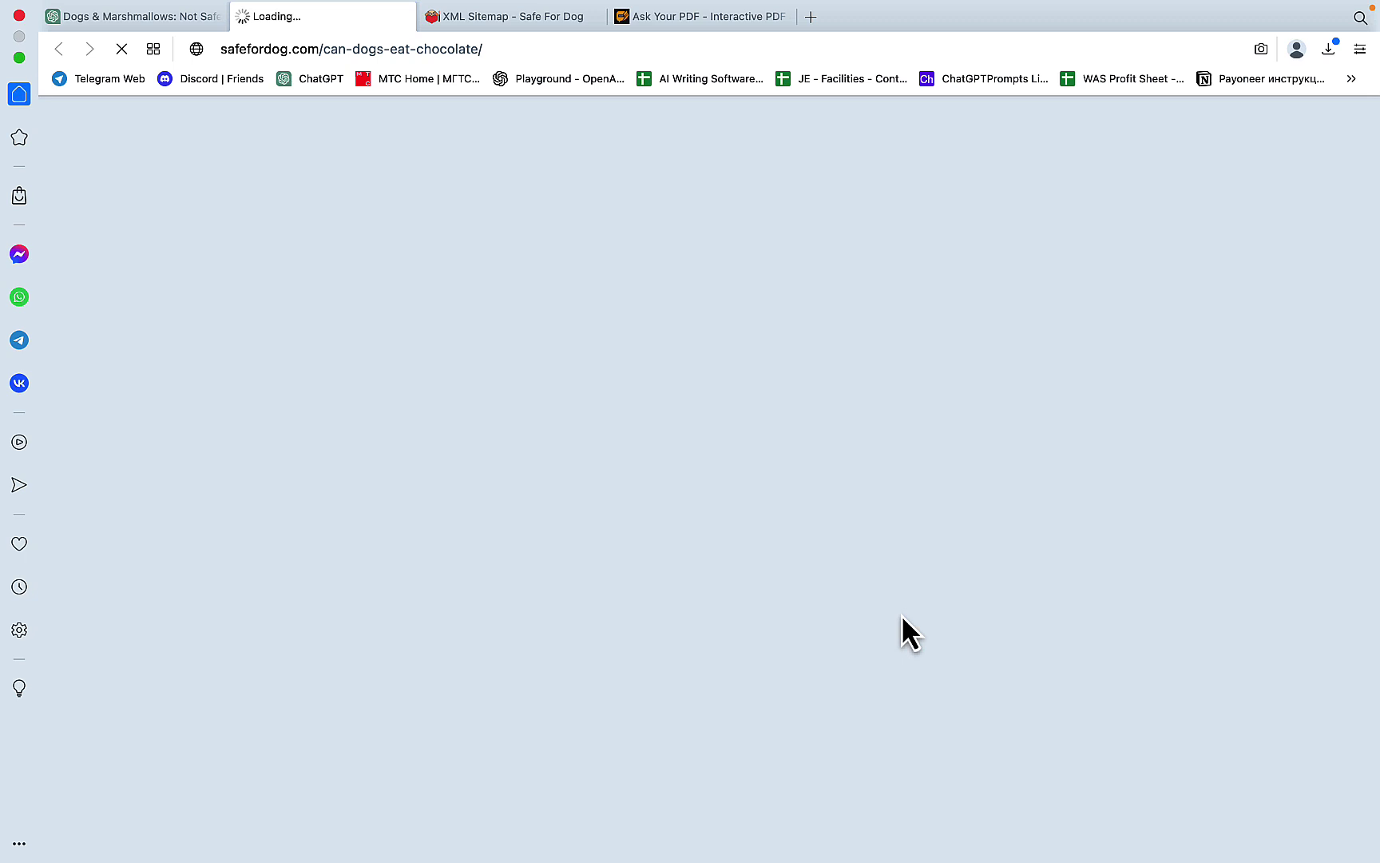
pyautogui.click(56, 18)
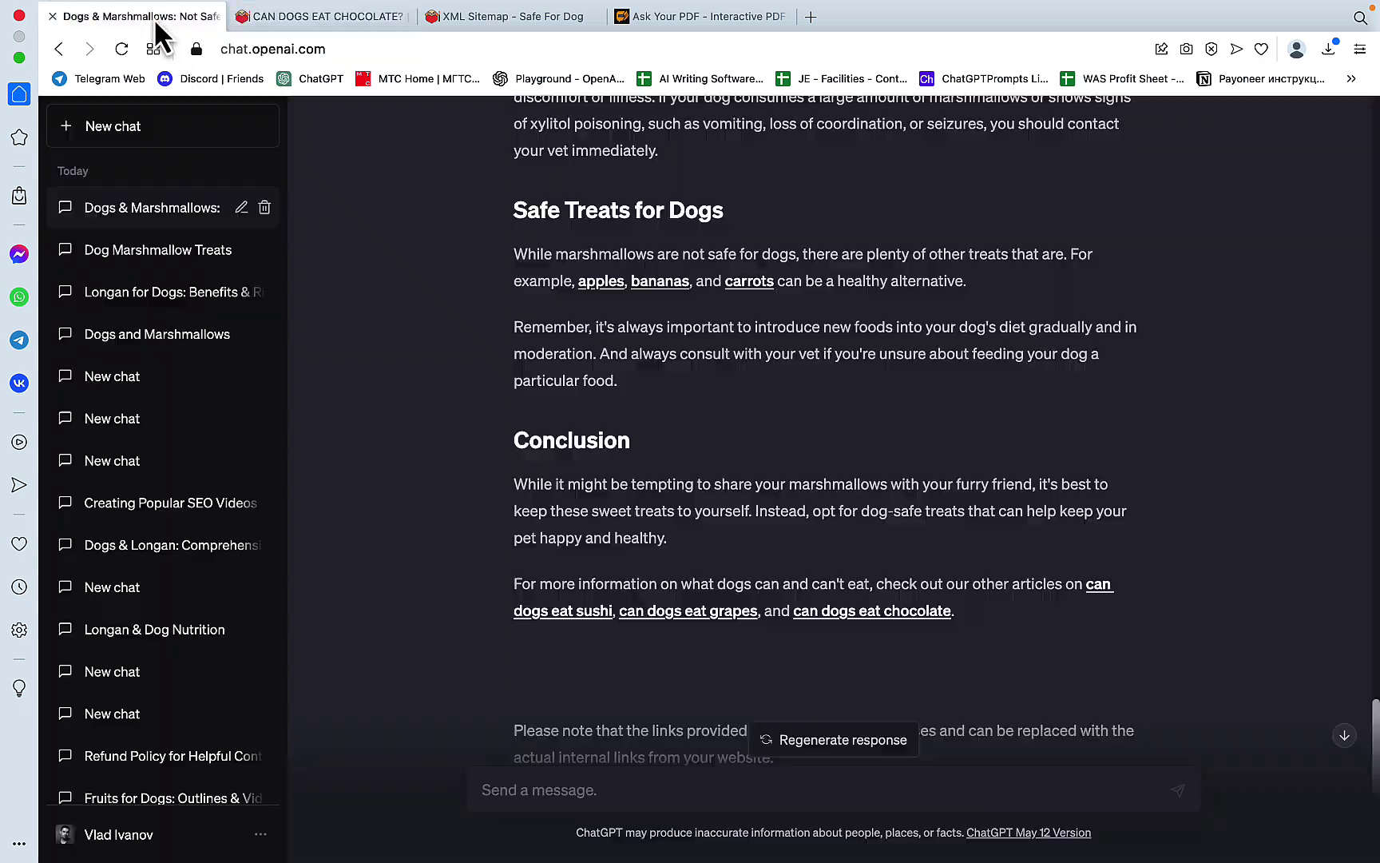
pyautogui.scroll(10, 794, 559)
pyautogui.scroll(10, 795, 559)
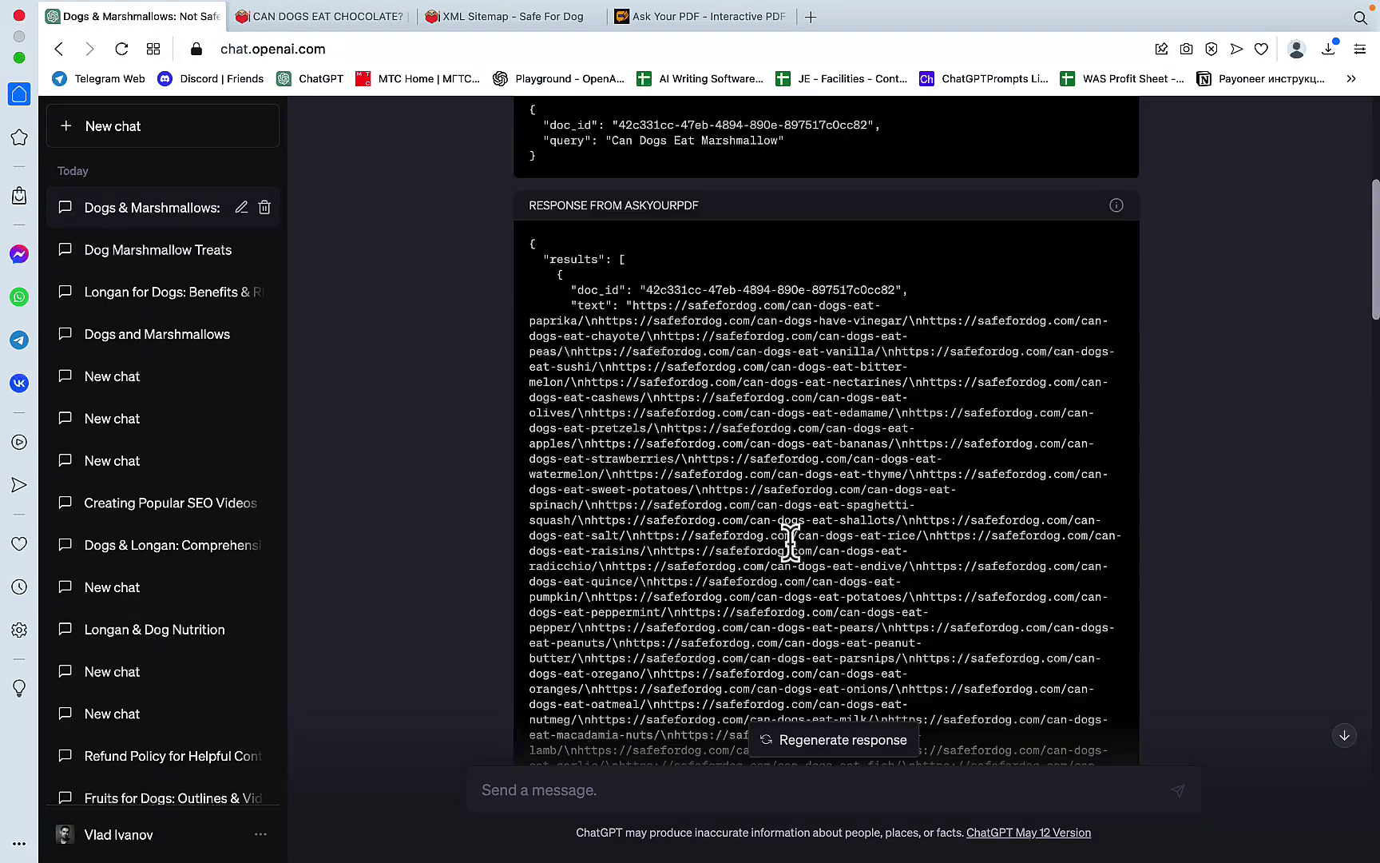